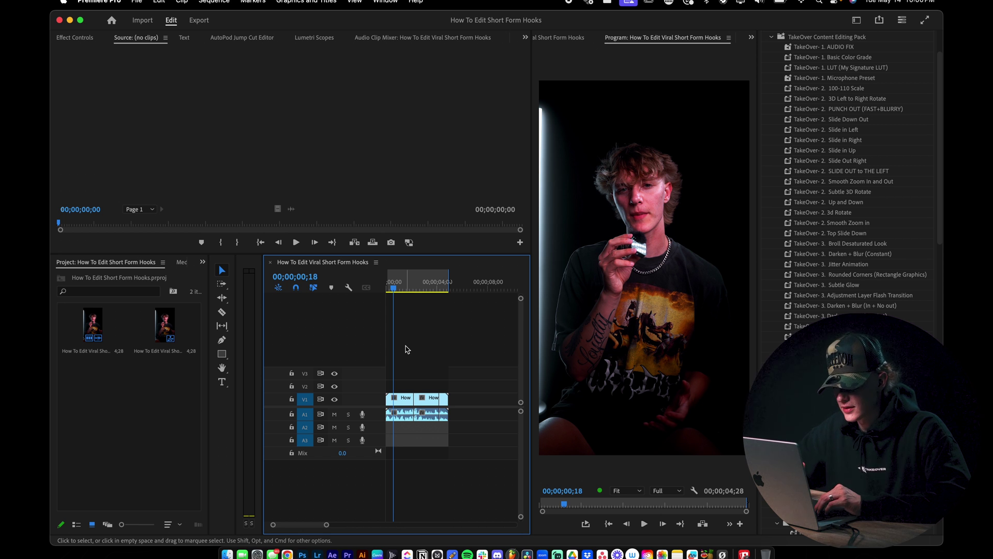
Rewind and replay the talking-head clip from its start twice.
{"action": "left_click_drag", "start_coordinate": [394, 286], "coordinate": [387, 286]}
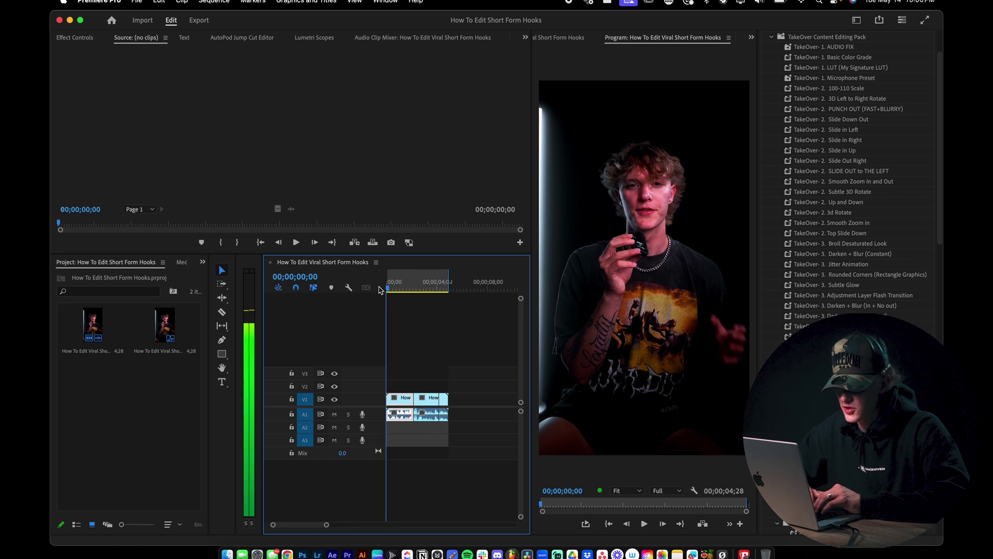
{"action": "key", "text": "space"}
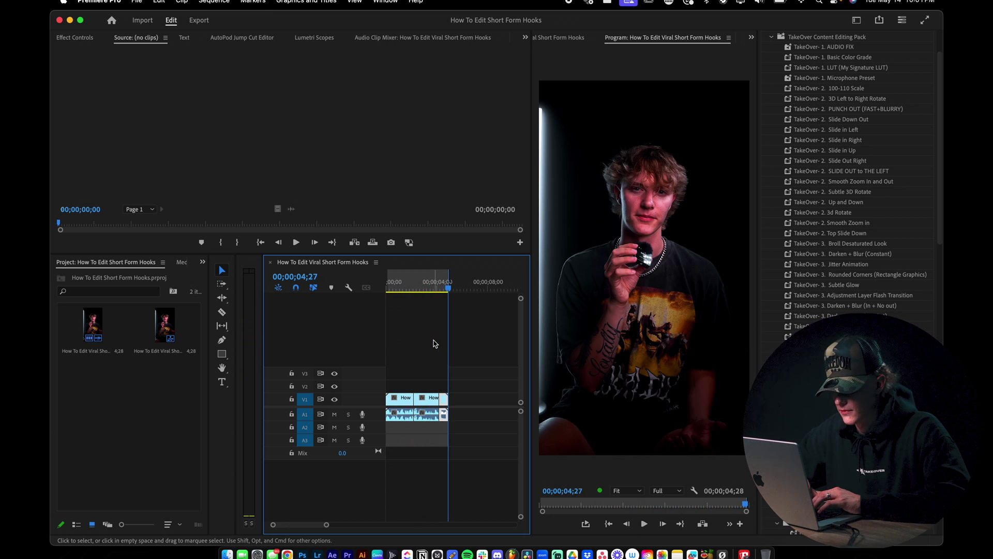
{"action": "left_click_drag", "start_coordinate": [416, 285], "coordinate": [368, 288]}
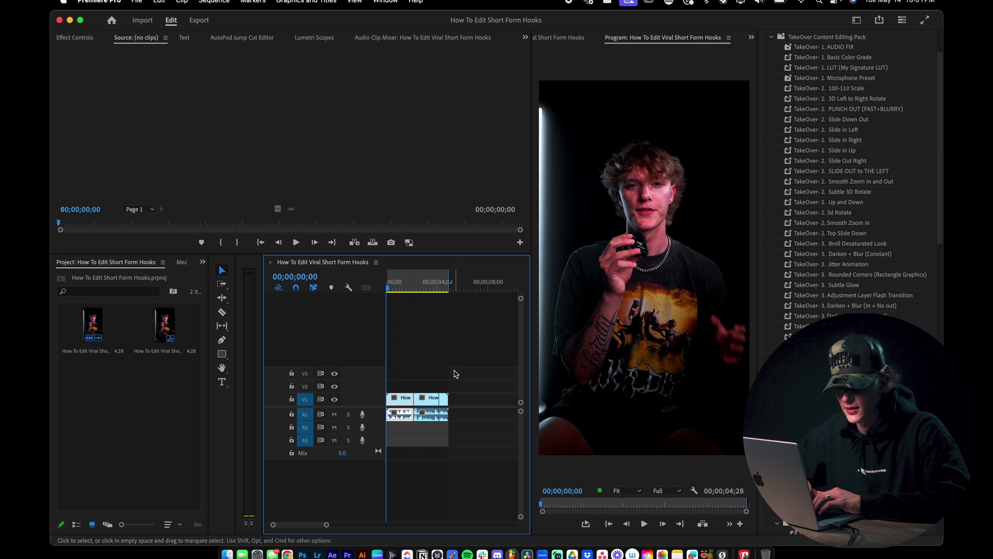
{"action": "key", "text": "space"}
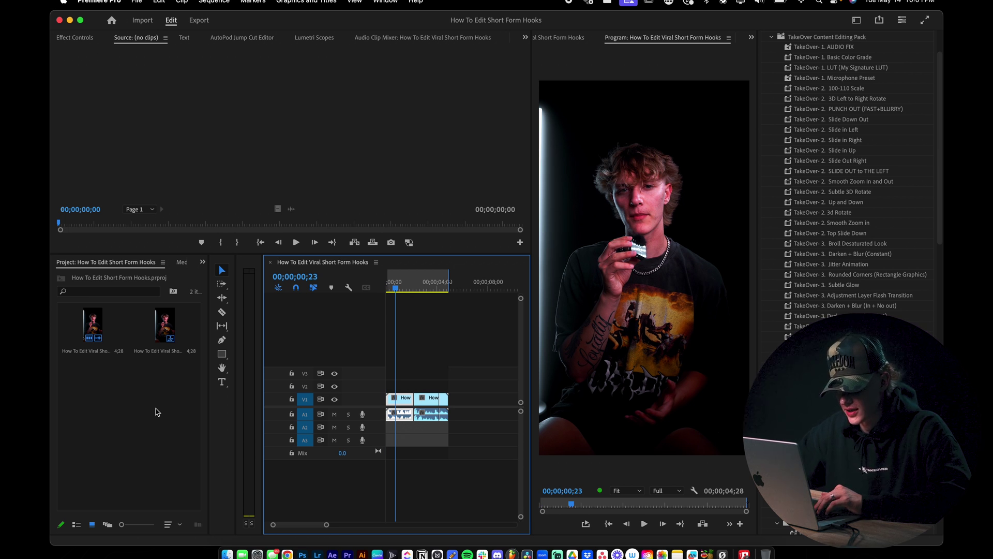
Import the entire Viral Hooks Template 4.7.24 .prproj from DESKTOP 2 > The TakeOver Viral Hooks.
{"action": "double_click", "coordinate": [157, 412]}
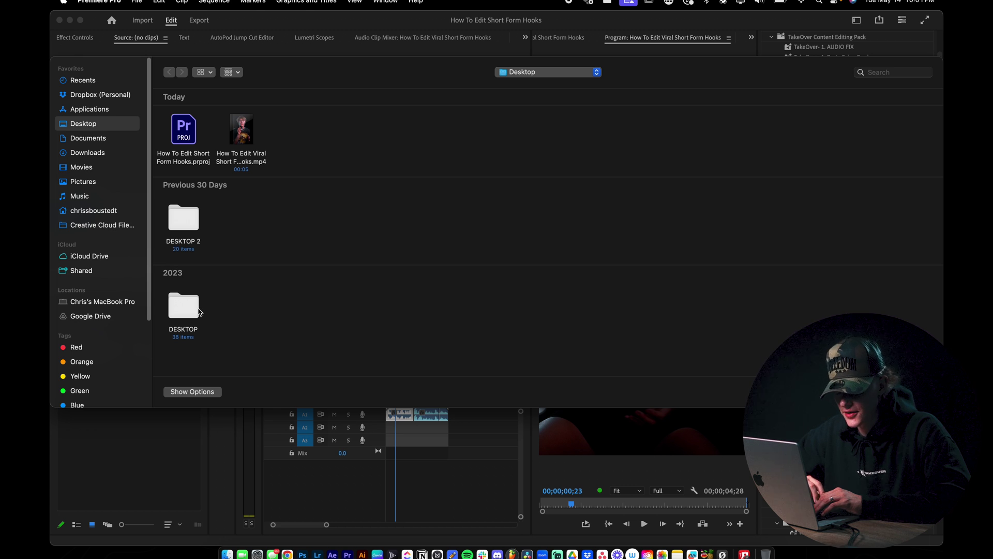
{"action": "double_click", "coordinate": [184, 301]}
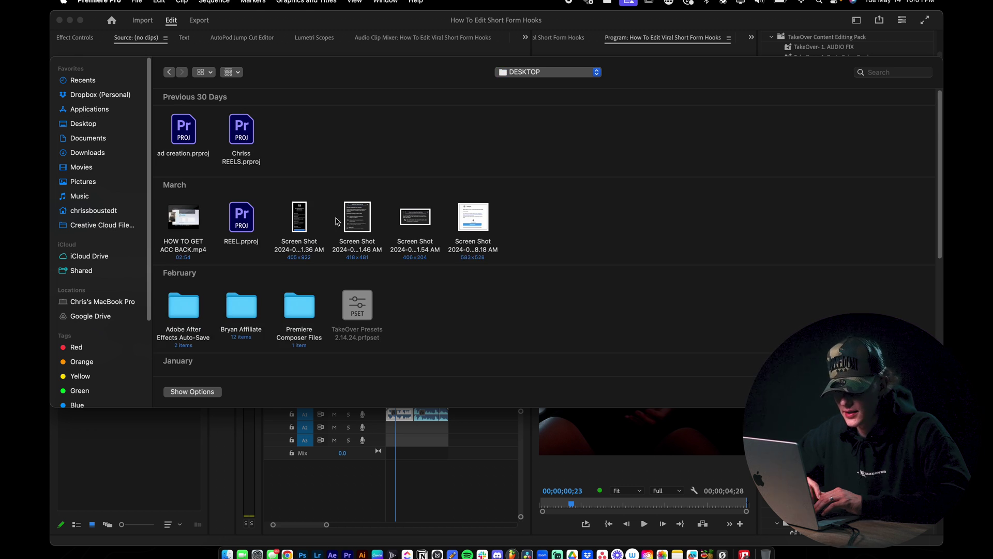
{"action": "scroll", "coordinate": [437, 289], "scroll_direction": "down", "scroll_amount": 6}
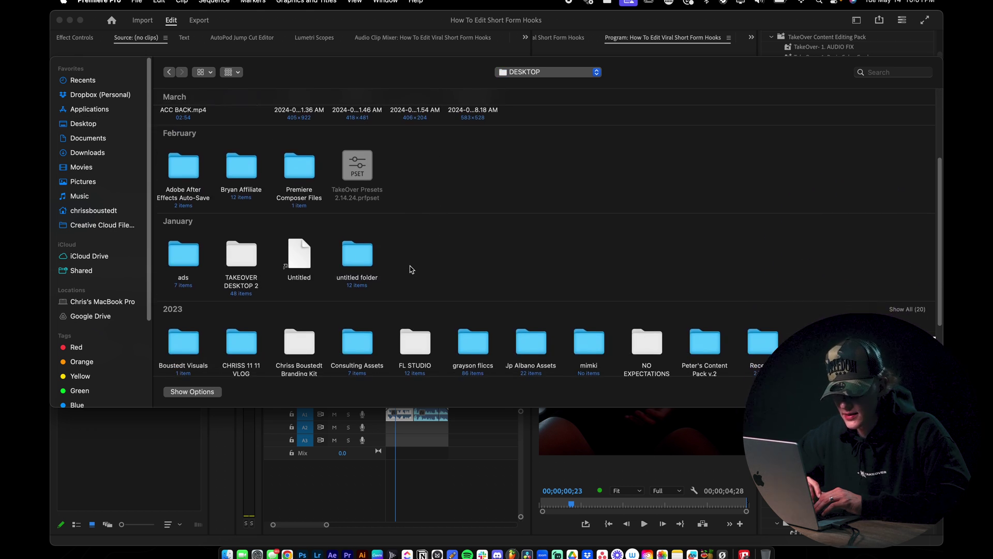
{"action": "double_click", "coordinate": [247, 223]}
{"action": "double_click", "coordinate": [247, 224]}
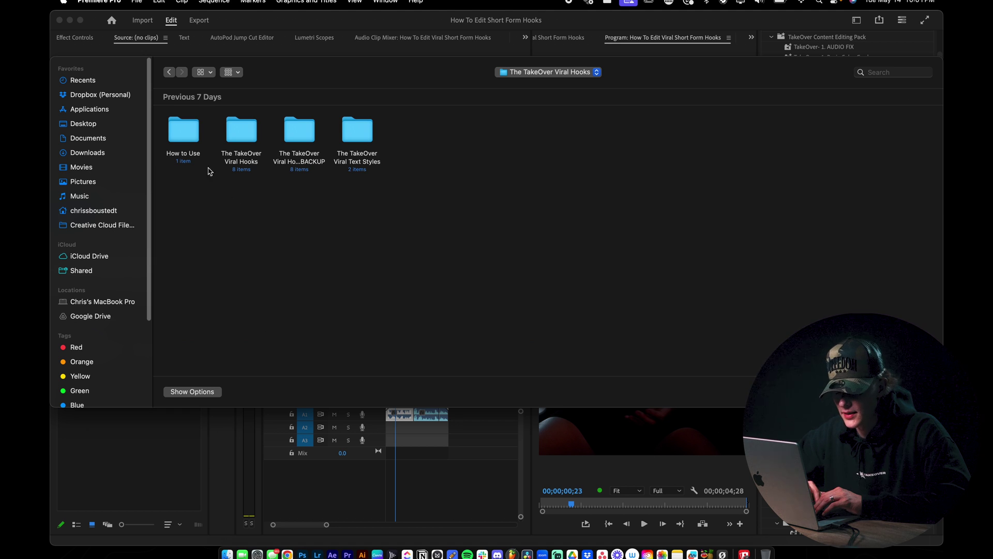
{"action": "double_click", "coordinate": [239, 142]}
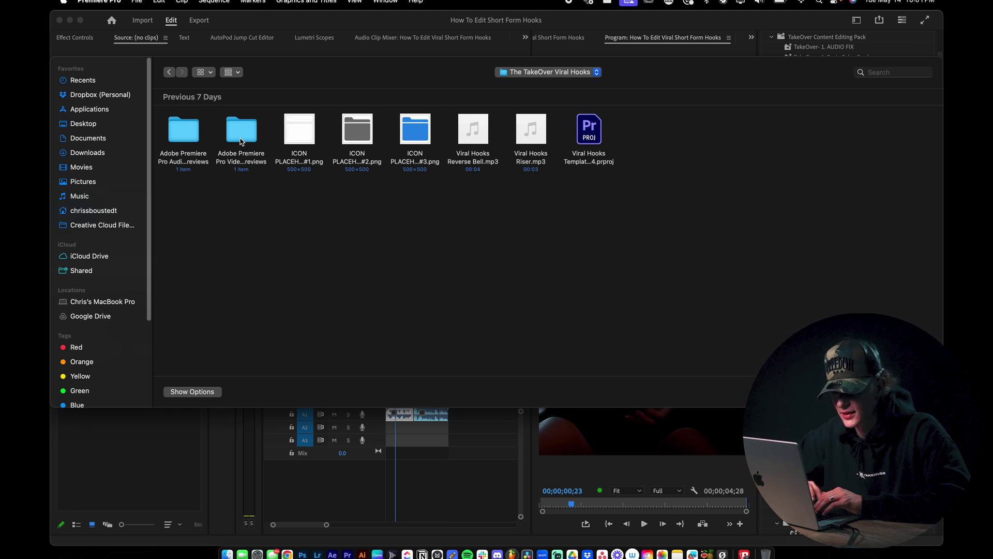
{"action": "left_click", "coordinate": [592, 136]}
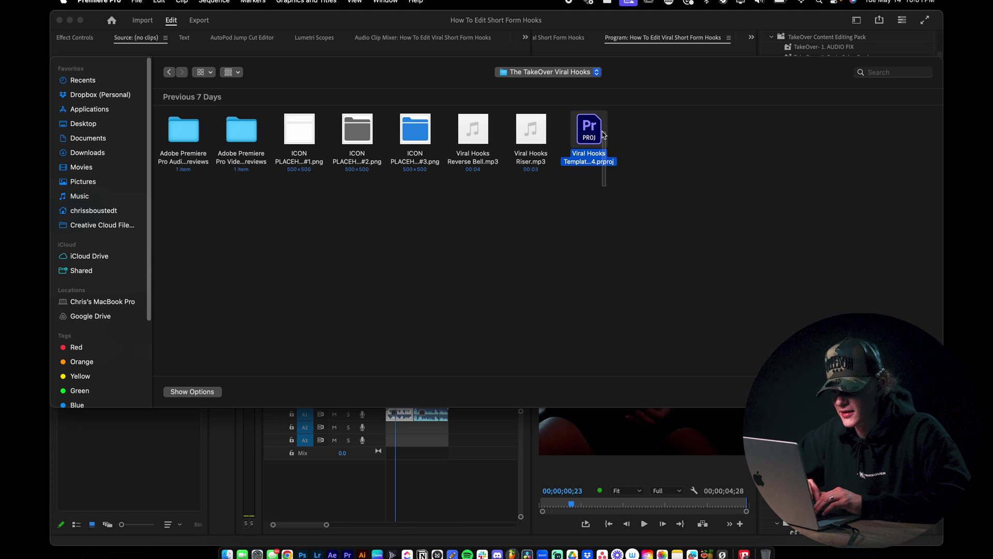
{"action": "key", "text": "Return"}
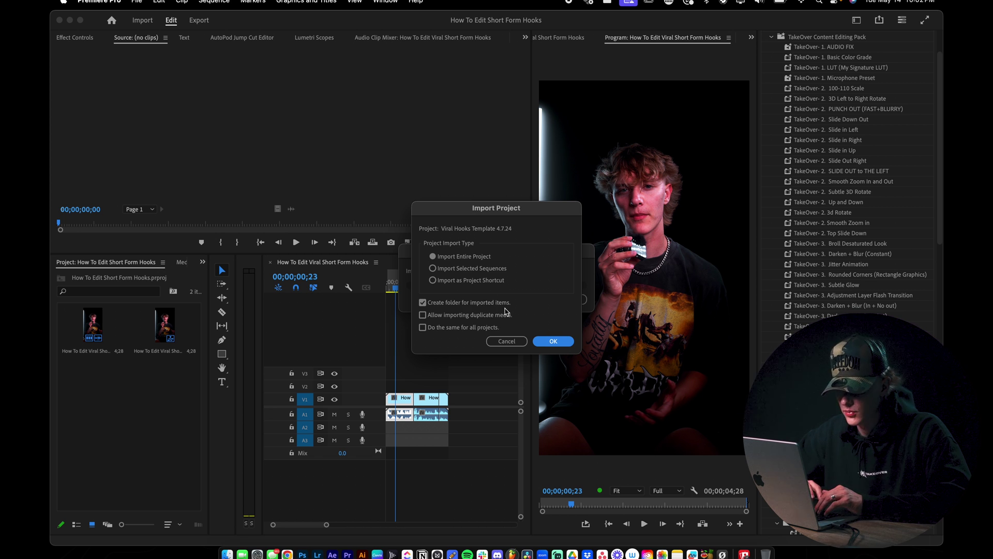
{"action": "left_click", "coordinate": [551, 341]}
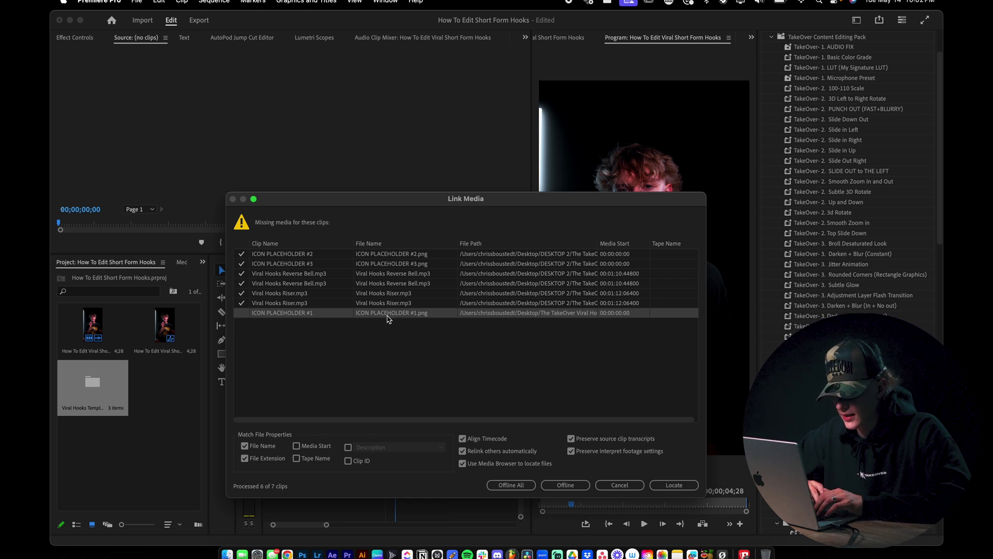
Dismiss the Link Media missing-media dialog with Esc once the project loads.
{"action": "key", "text": "Escape"}
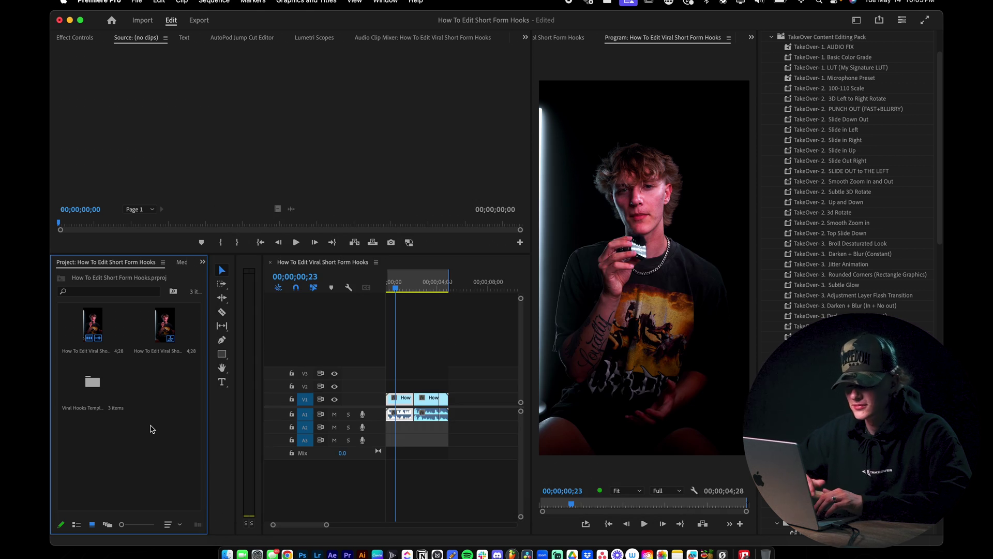
Open the template's 1-Edit Here sequence from the 1-Editing Timeline folder.
{"action": "double_click", "coordinate": [105, 389]}
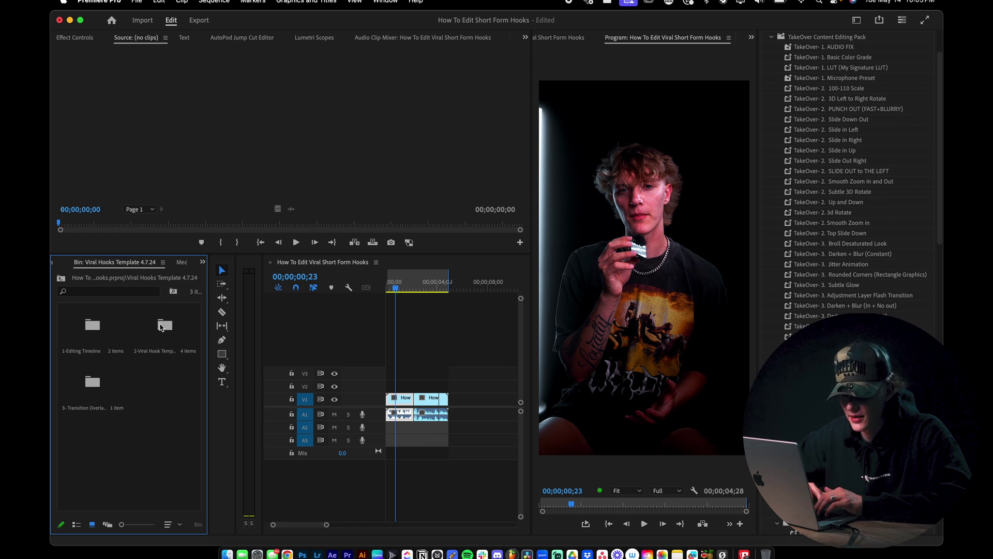
{"action": "left_click", "coordinate": [109, 325]}
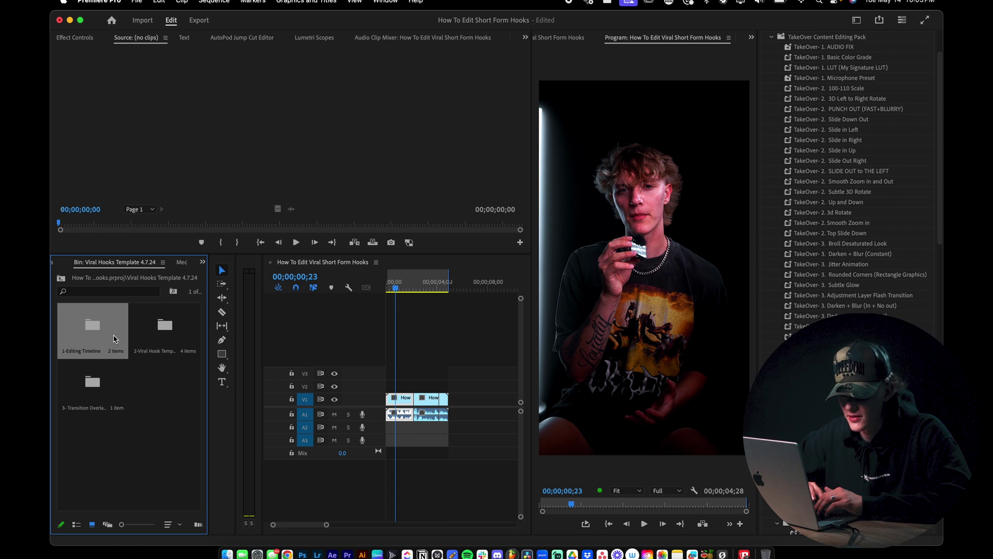
{"action": "double_click", "coordinate": [95, 329]}
{"action": "double_click", "coordinate": [85, 328]}
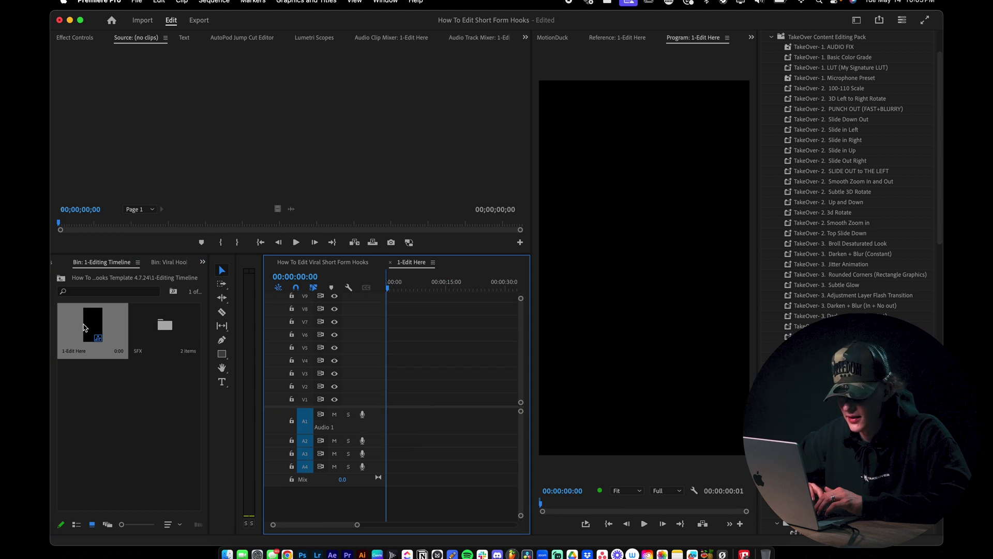
Paste the copied talking-head clips into 1-Edit Here and close the original sequence.
{"action": "left_click", "coordinate": [356, 263]}
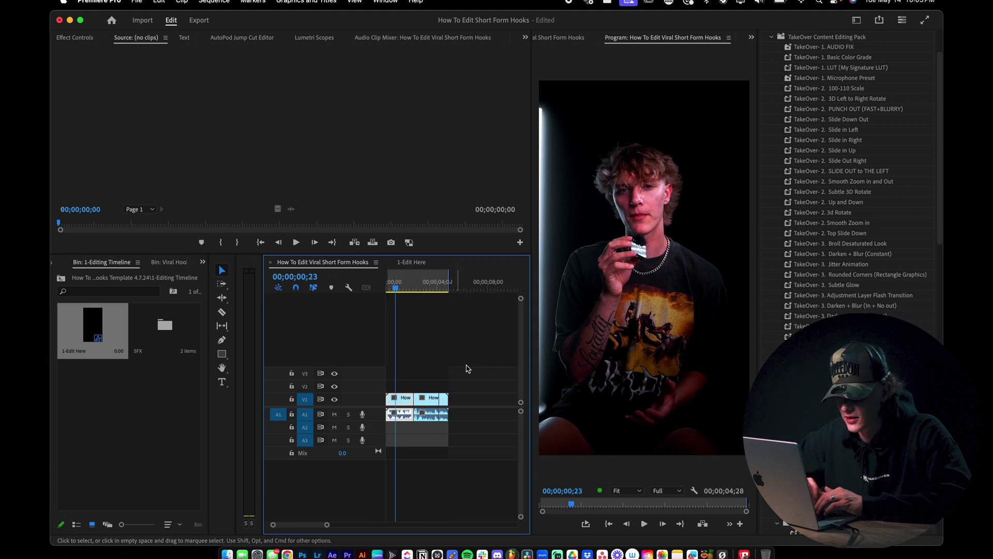
{"action": "left_click", "coordinate": [417, 262]}
{"action": "key", "text": "cmd+v"}
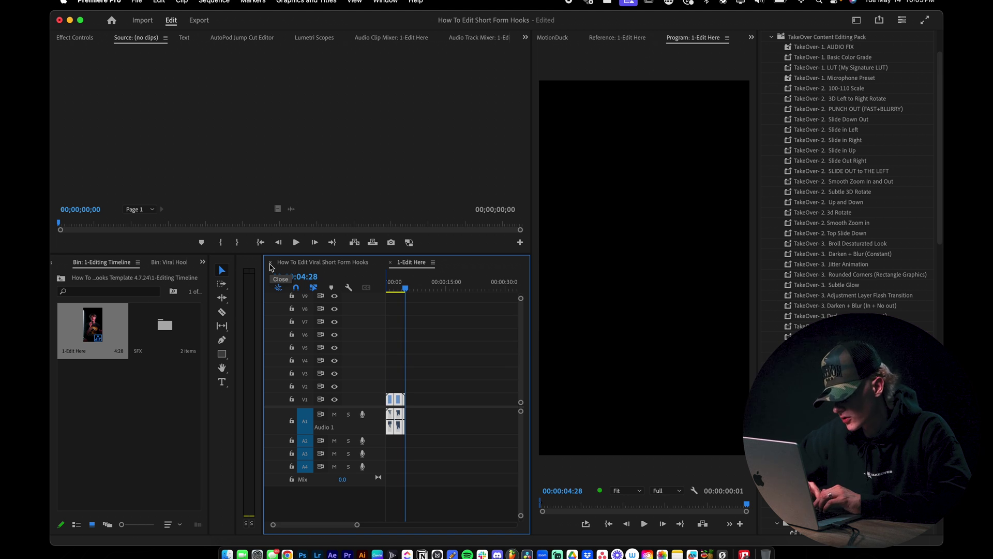
{"action": "left_click", "coordinate": [270, 262]}
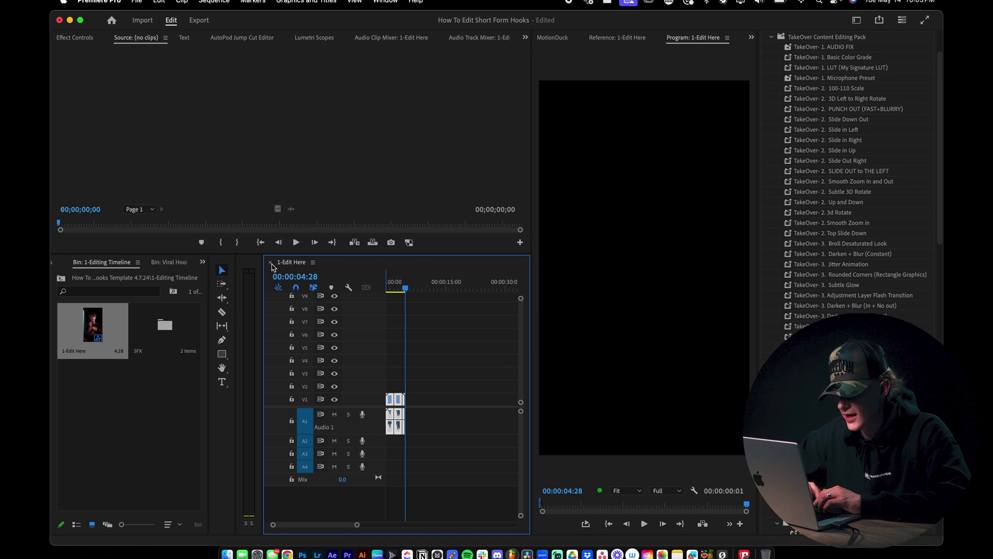
Mark an out point around three seconds and extend the In/Out range over the whole clip.
{"action": "left_click", "coordinate": [398, 288]}
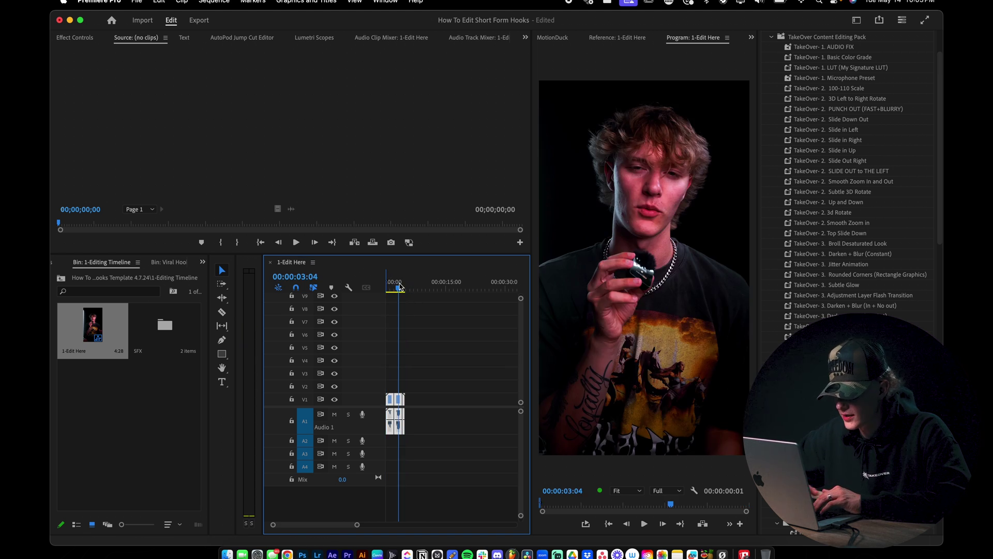
{"action": "key", "text": "o"}
{"action": "key", "text": "x"}
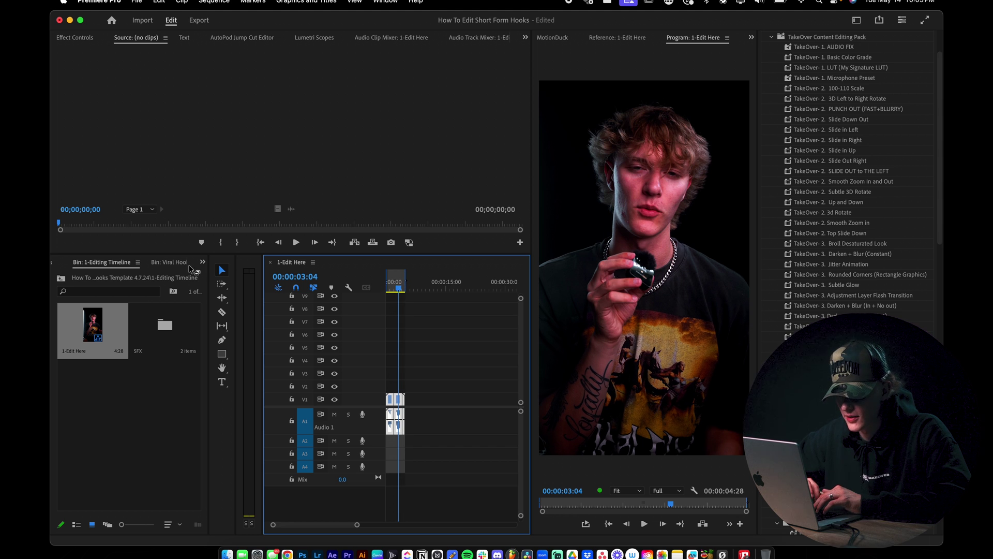
{"action": "left_click", "coordinate": [61, 278]}
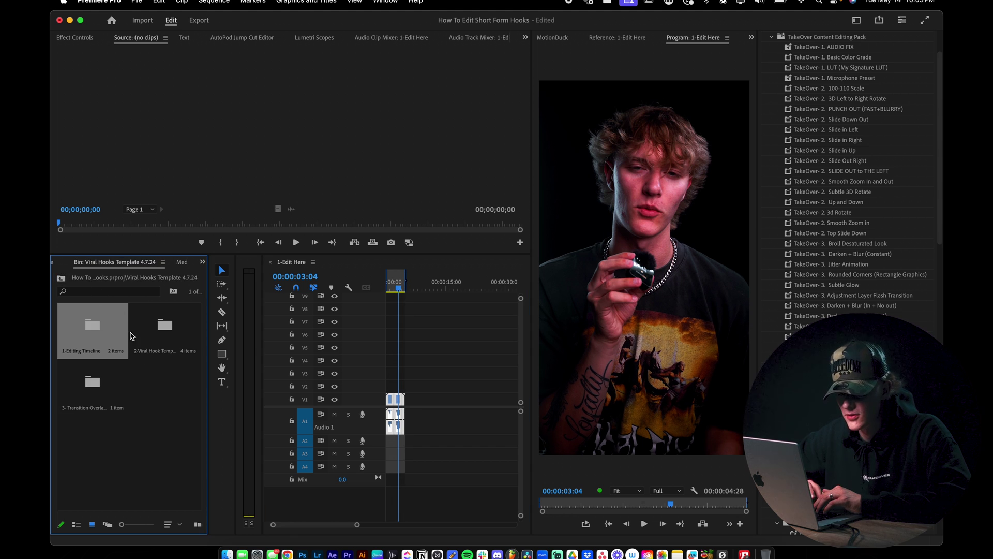
Open the 2-Viral Hooks sequence, zoom out and widen the timeline, then marquee-select a block of hook clips.
{"action": "double_click", "coordinate": [153, 341]}
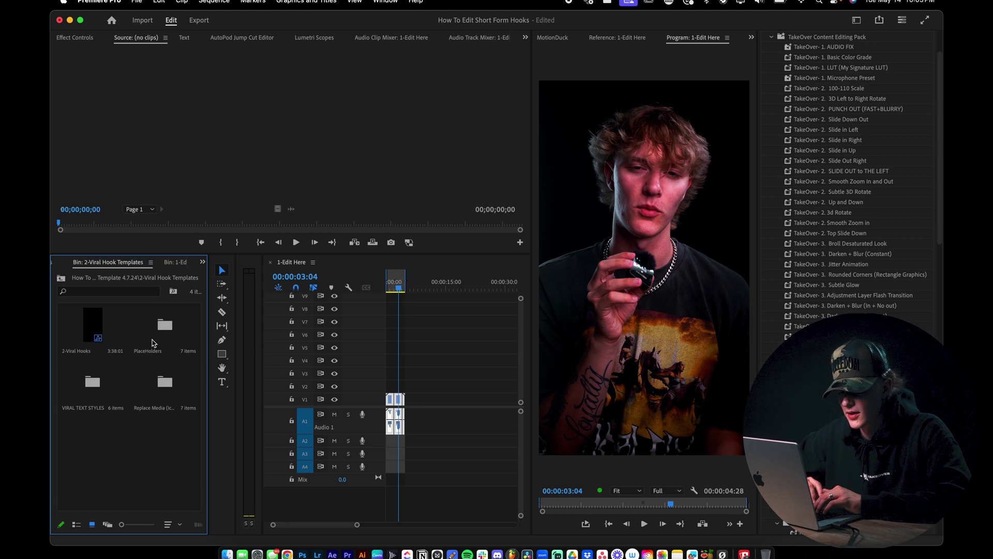
{"action": "double_click", "coordinate": [94, 326]}
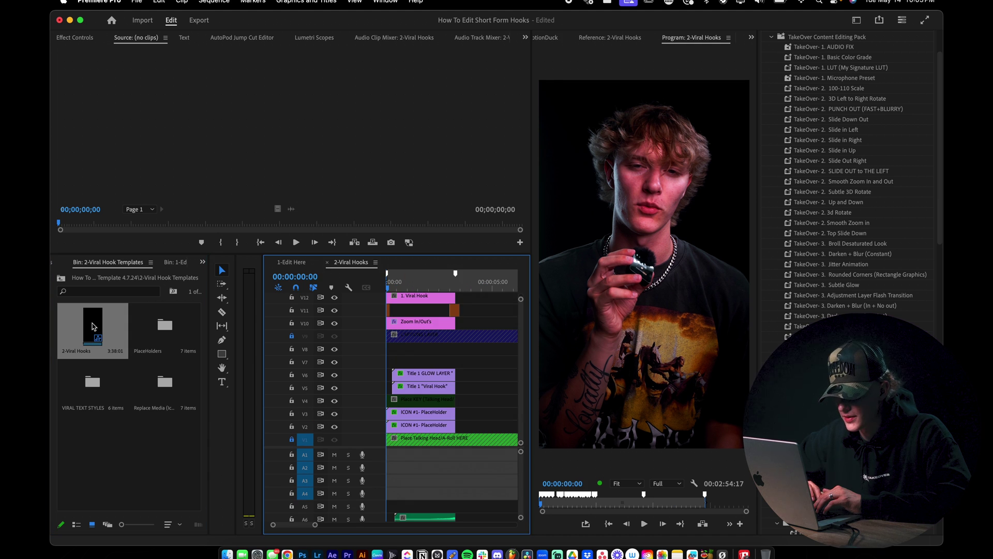
{"action": "key", "text": "minus"}
{"action": "key", "text": "minus"}
{"action": "key", "text": "minus"}
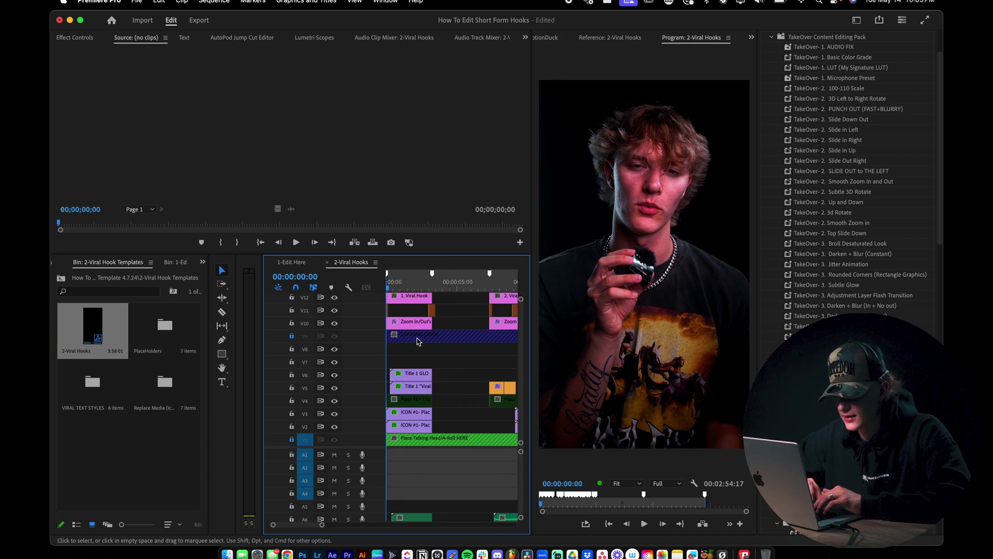
{"action": "left_click", "coordinate": [388, 289]}
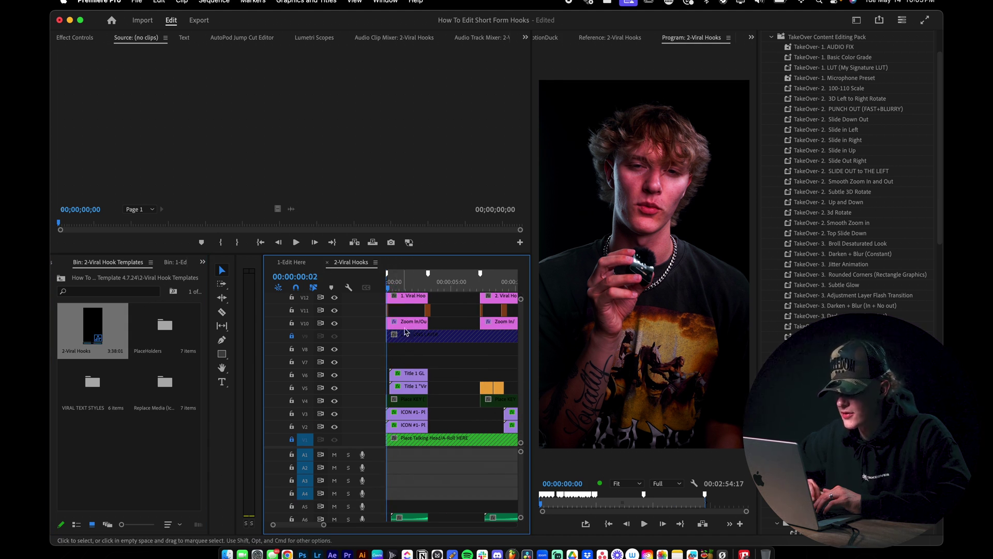
{"action": "key", "text": "minus"}
{"action": "key", "text": "minus"}
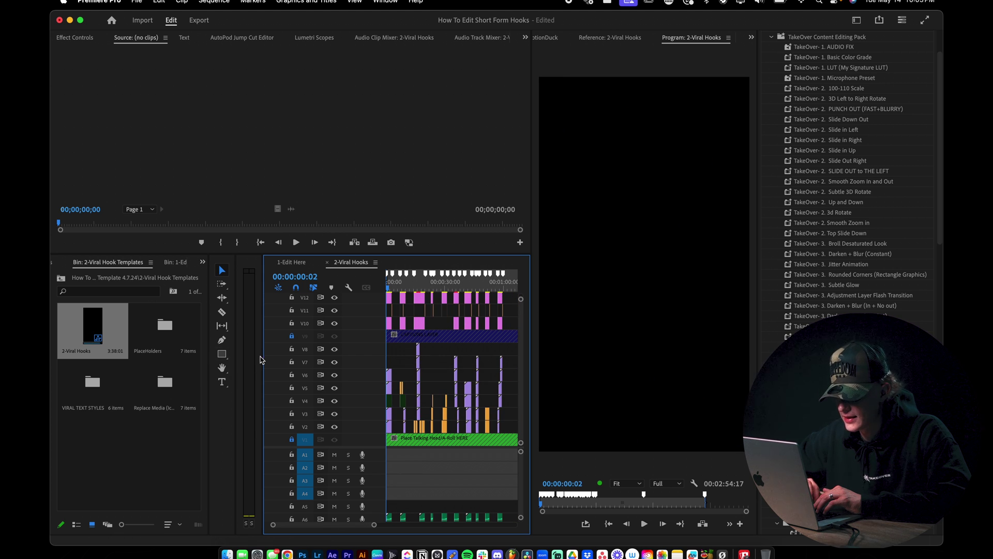
{"action": "left_click_drag", "start_coordinate": [262, 357], "coordinate": [166, 348]}
{"action": "key", "text": "equal"}
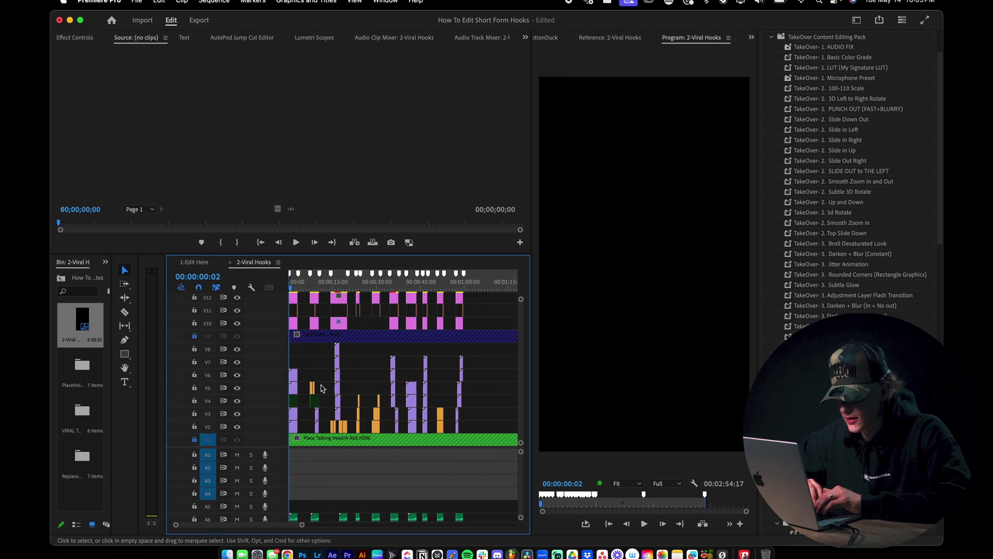
{"action": "key", "text": "minus"}
{"action": "key", "text": "minus"}
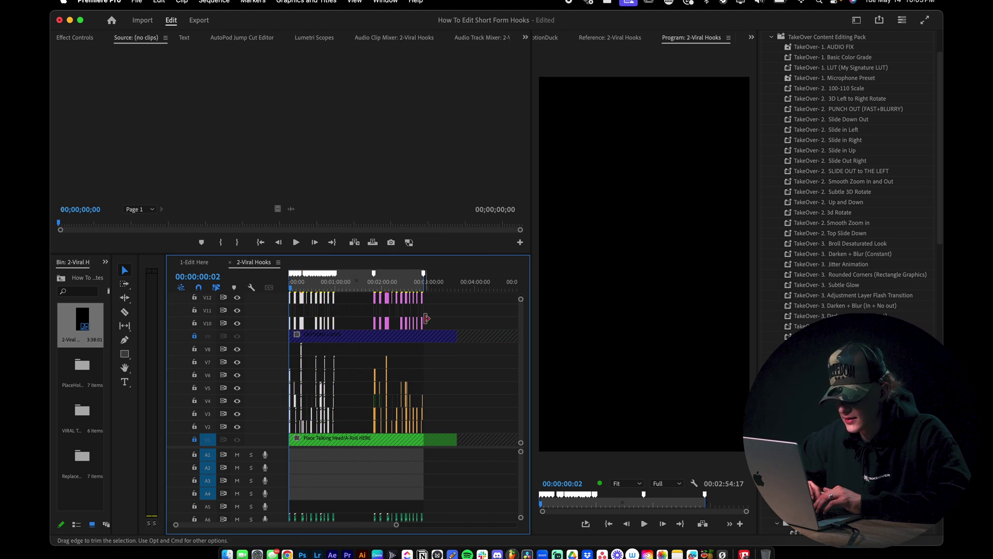
{"action": "left_click_drag", "start_coordinate": [366, 296], "coordinate": [440, 400]}
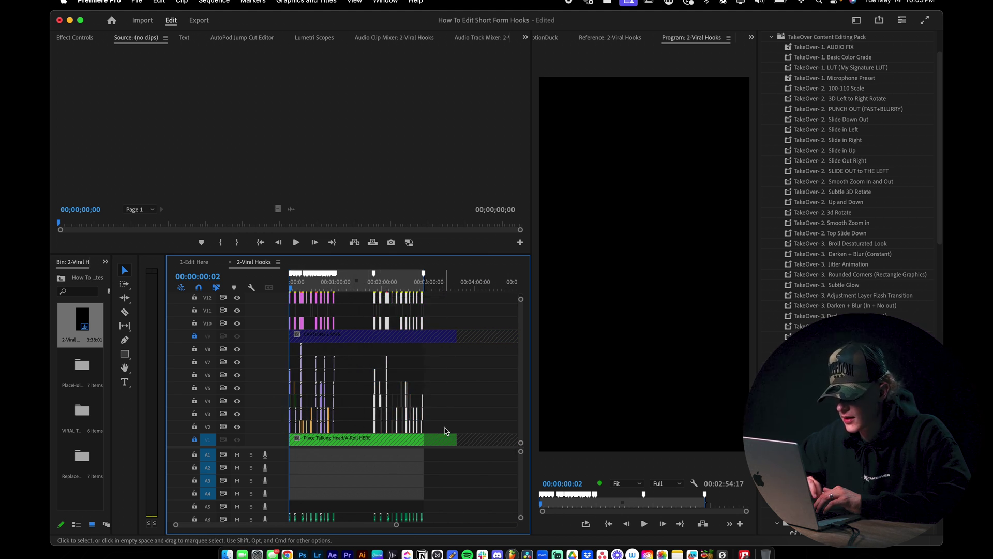
{"action": "left_click", "coordinate": [368, 375]}
Toggle the VIRAL HOOK glow layer and the folder icon clip off and back on with Shift+E.
{"action": "scroll", "coordinate": [375, 377], "scroll_direction": "up", "scroll_amount": 3}
{"action": "left_click", "coordinate": [370, 283]}
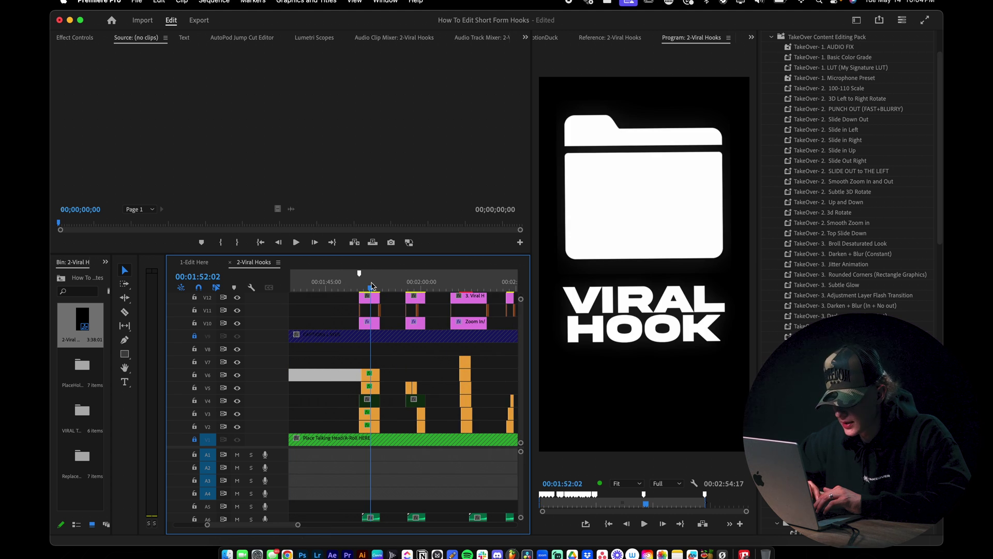
{"action": "left_click", "coordinate": [374, 389]}
{"action": "scroll", "coordinate": [374, 389], "scroll_direction": "up", "scroll_amount": 5}
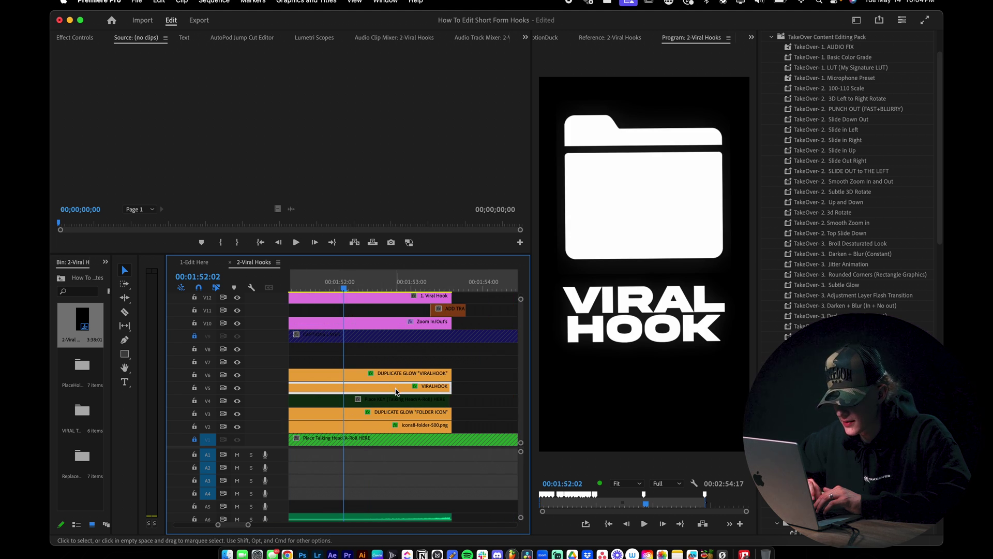
{"action": "key", "text": "shift+e"}
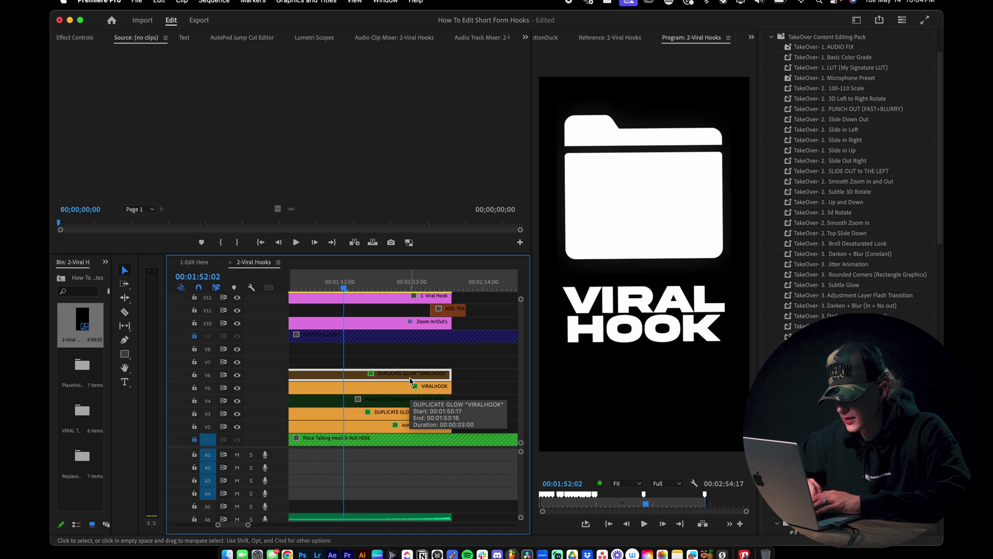
{"action": "key", "text": "shift+e"}
{"action": "left_click", "coordinate": [414, 422]}
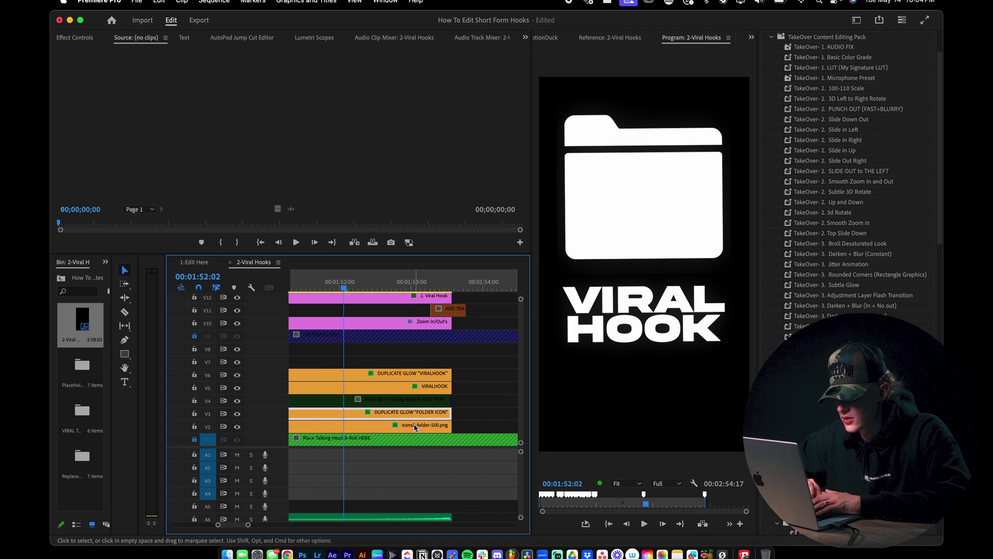
{"action": "key", "text": "shift+e"}
{"action": "key", "text": "shift+e"}
Scroll through the stacked hook layers and return to the start of the sequence.
{"action": "scroll", "coordinate": [415, 417], "scroll_direction": "down", "scroll_amount": 4}
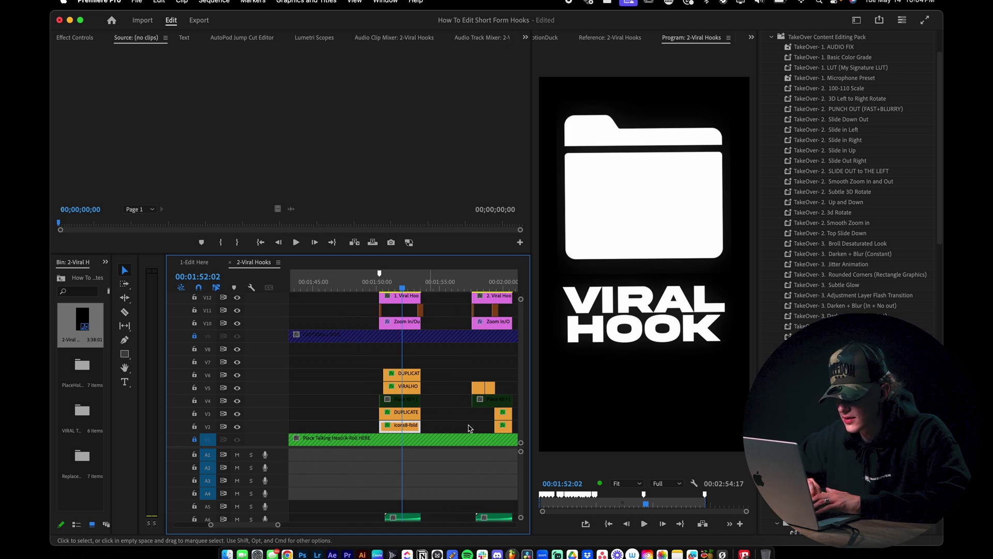
{"action": "scroll", "coordinate": [505, 427], "scroll_direction": "right", "scroll_amount": 5}
{"action": "scroll", "coordinate": [496, 421], "scroll_direction": "up", "scroll_amount": 5}
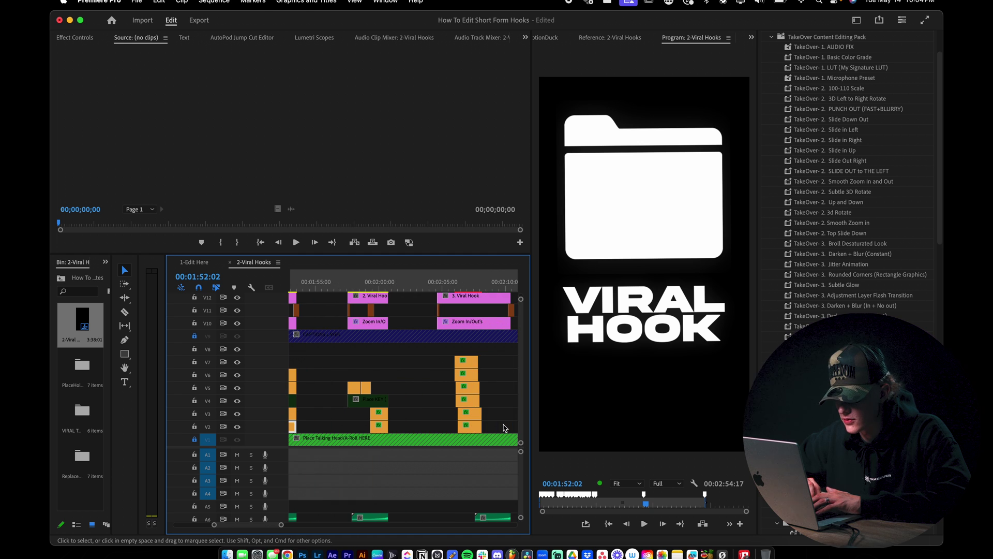
{"action": "scroll", "coordinate": [425, 423], "scroll_direction": "down", "scroll_amount": 5}
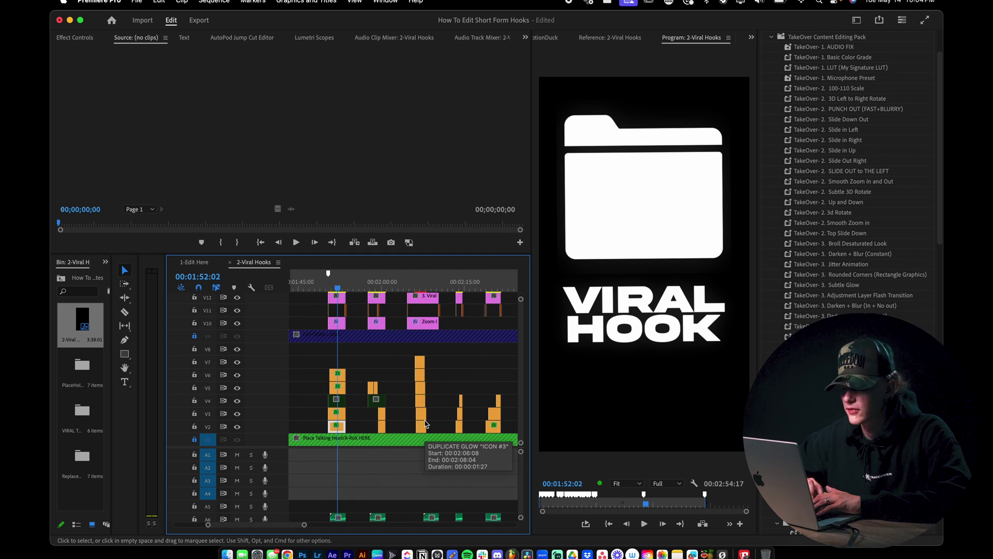
{"action": "scroll", "coordinate": [414, 417], "scroll_direction": "down", "scroll_amount": 3}
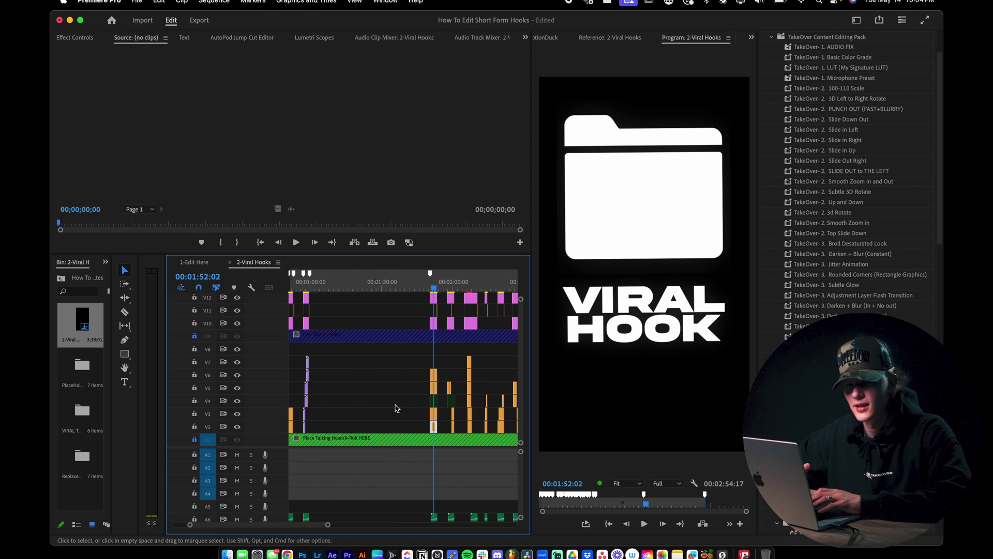
{"action": "scroll", "coordinate": [357, 396], "scroll_direction": "left", "scroll_amount": 5}
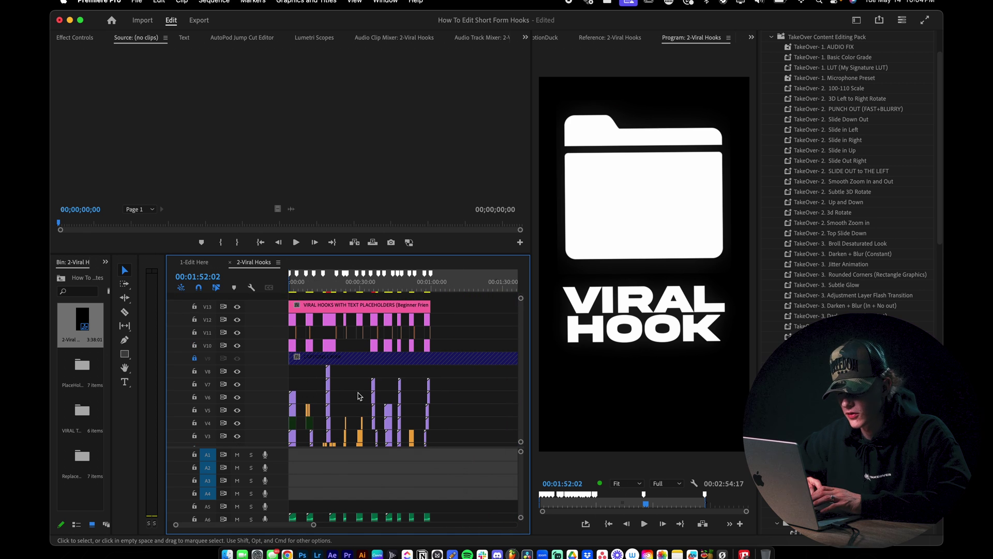
{"action": "scroll", "coordinate": [294, 388], "scroll_direction": "up", "scroll_amount": 5}
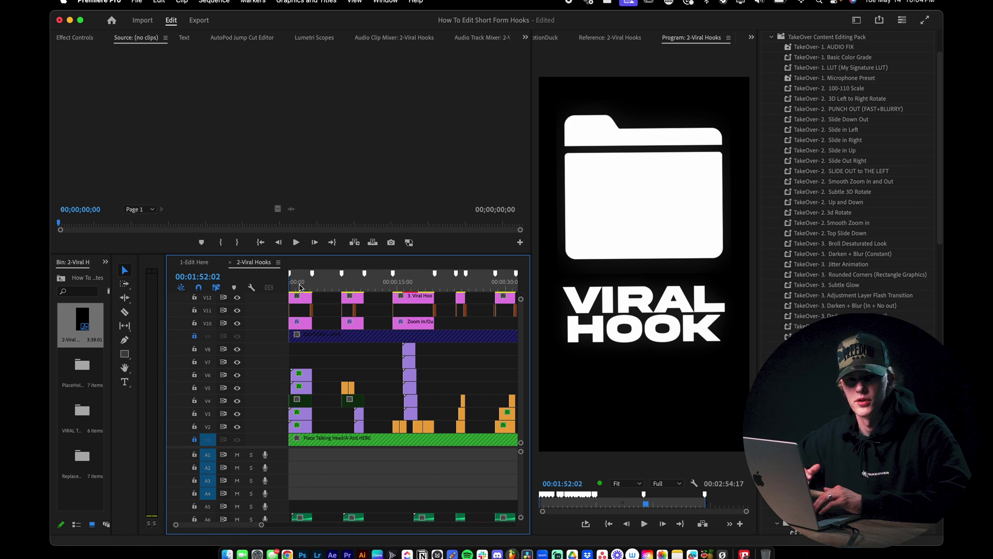
{"action": "left_click", "coordinate": [299, 287]}
{"action": "key", "text": "Home"}
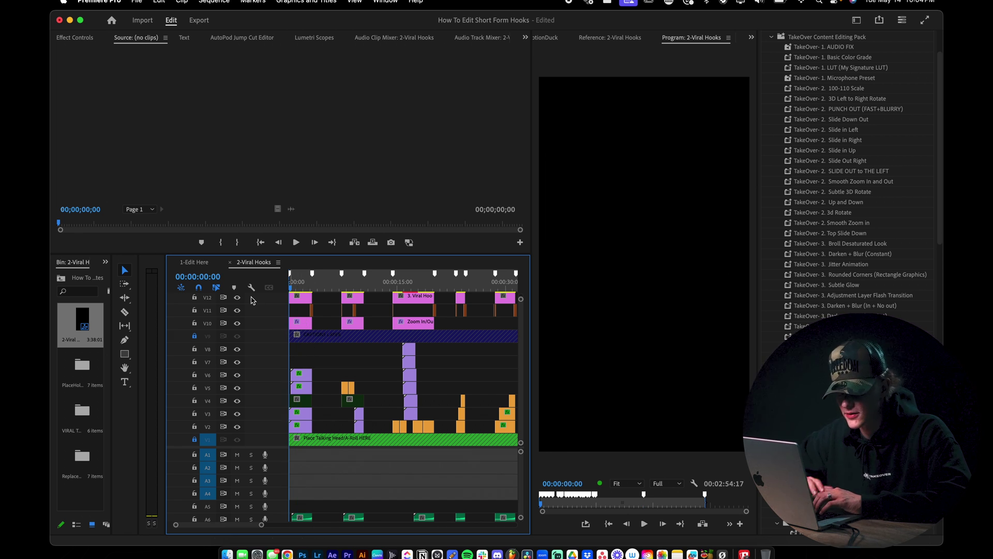
Preview the first hook from the sequence start.
{"action": "scroll", "coordinate": [319, 509], "scroll_direction": "down", "scroll_amount": 2}
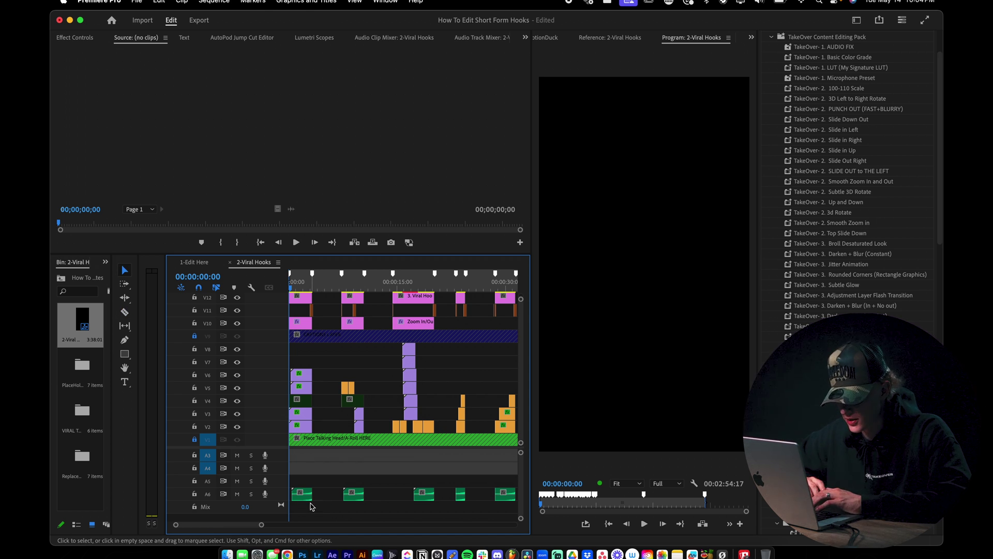
{"action": "key", "text": "Down"}
{"action": "key", "text": "c"}
{"action": "key", "text": "v"}
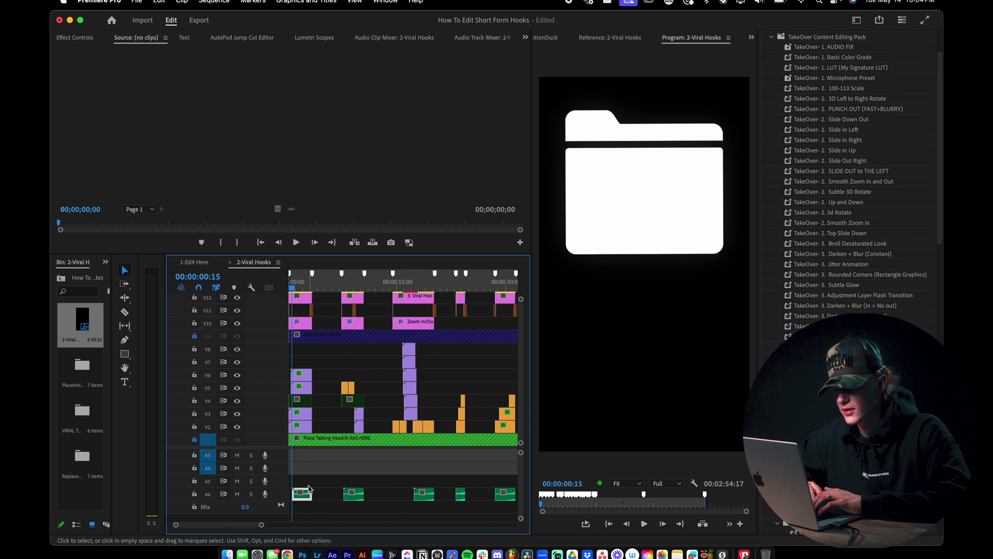
{"action": "key", "text": "space"}
{"action": "key", "text": "c"}
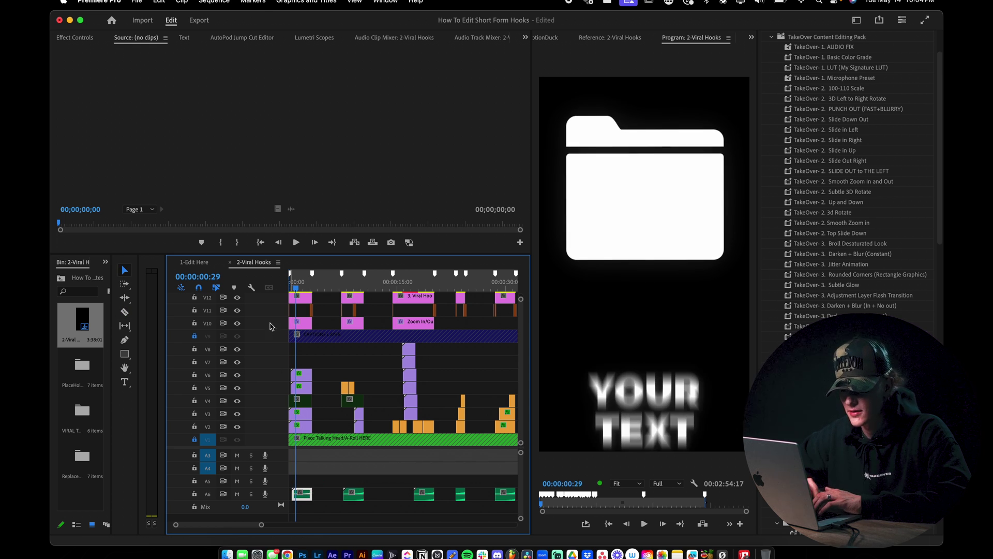
{"action": "key", "text": "Home"}
{"action": "key", "text": "v"}
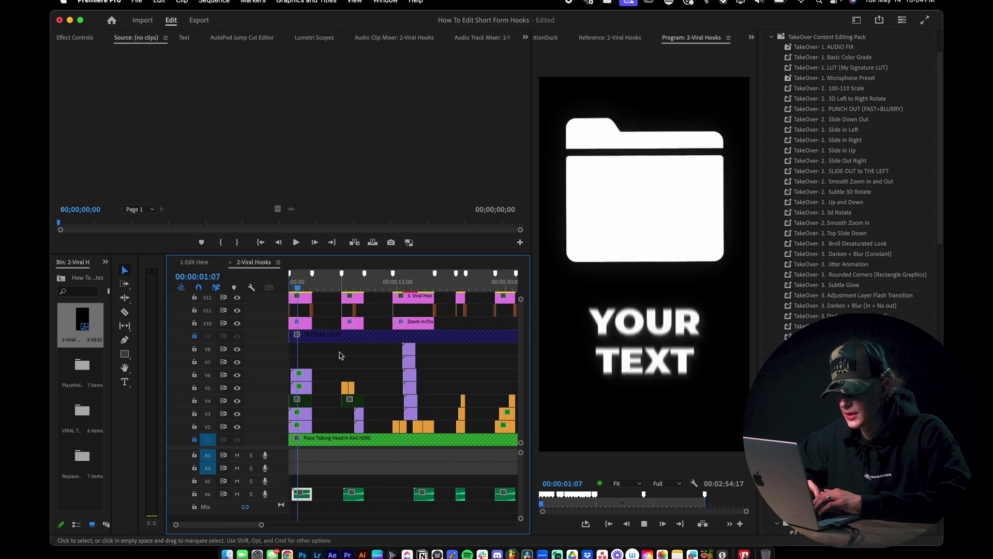
{"action": "key", "text": "space"}
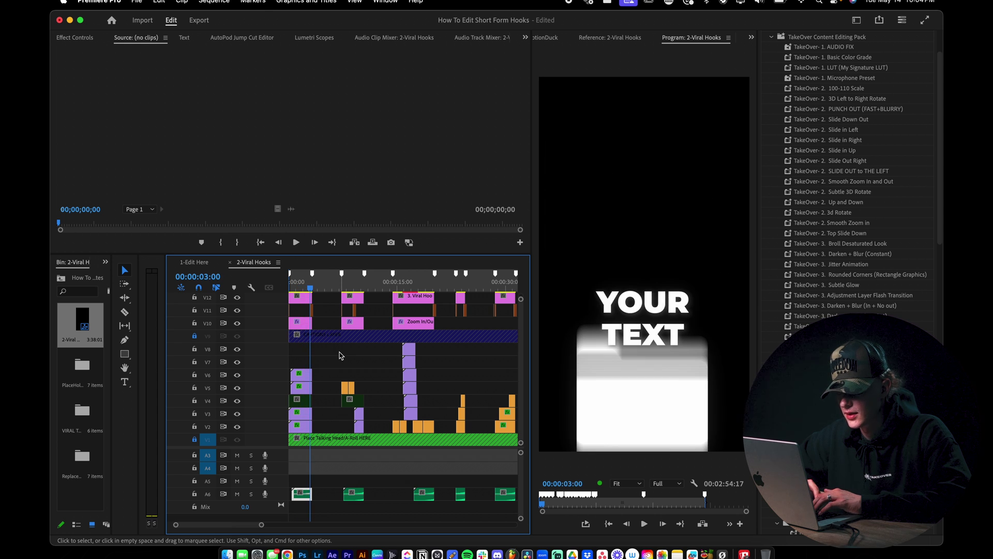
Play through the later hooks, stopping on the HEADING 2 hook.
{"action": "scroll", "coordinate": [318, 344], "scroll_direction": "up", "scroll_amount": 2}
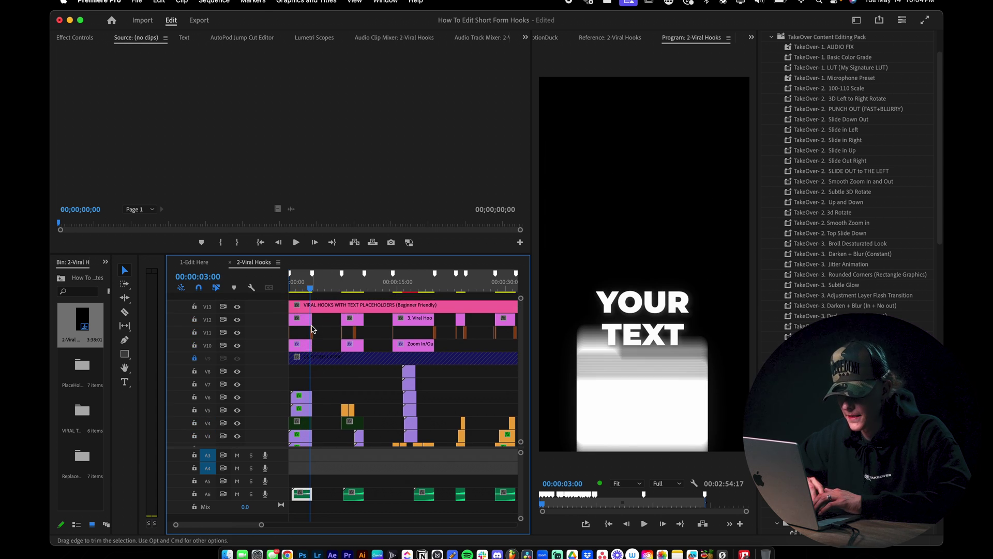
{"action": "scroll", "coordinate": [309, 339], "scroll_direction": "up", "scroll_amount": 5}
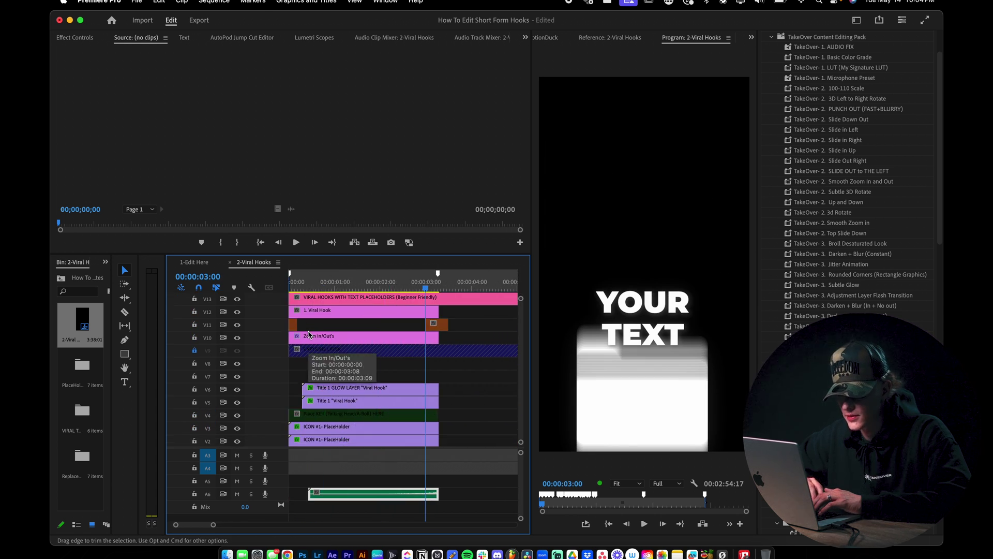
{"action": "scroll", "coordinate": [323, 362], "scroll_direction": "down", "scroll_amount": 1}
{"action": "scroll", "coordinate": [340, 386], "scroll_direction": "up", "scroll_amount": 1}
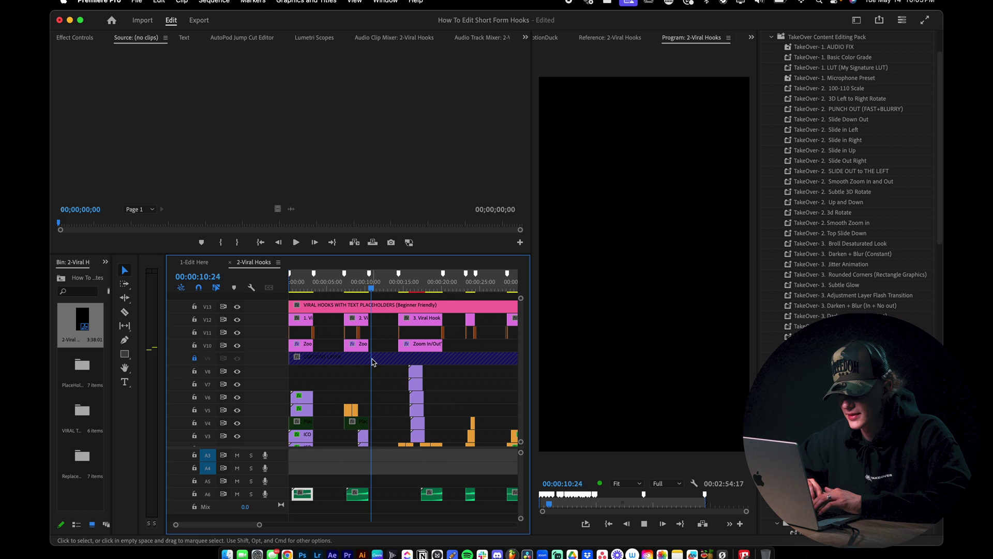
{"action": "key", "text": "space"}
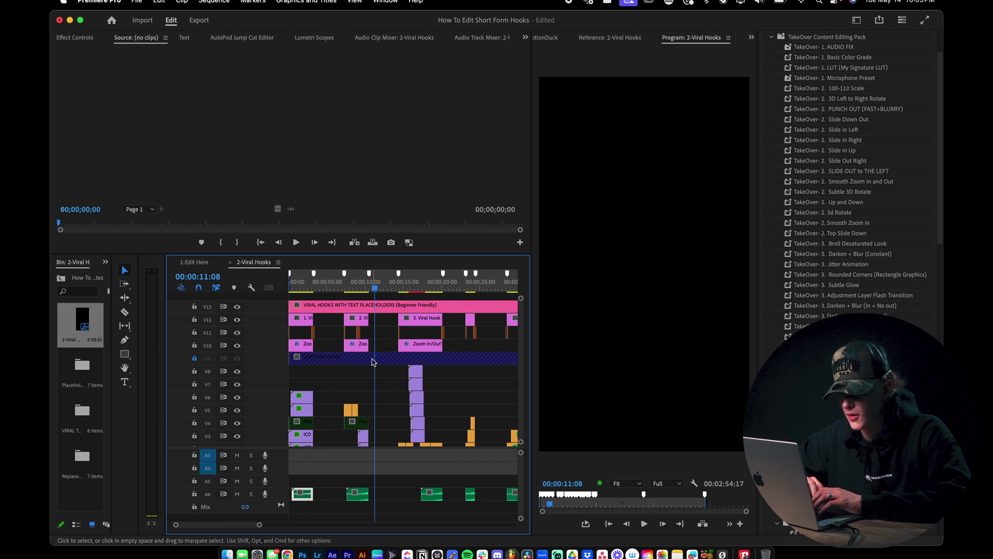
{"action": "left_click", "coordinate": [396, 289]}
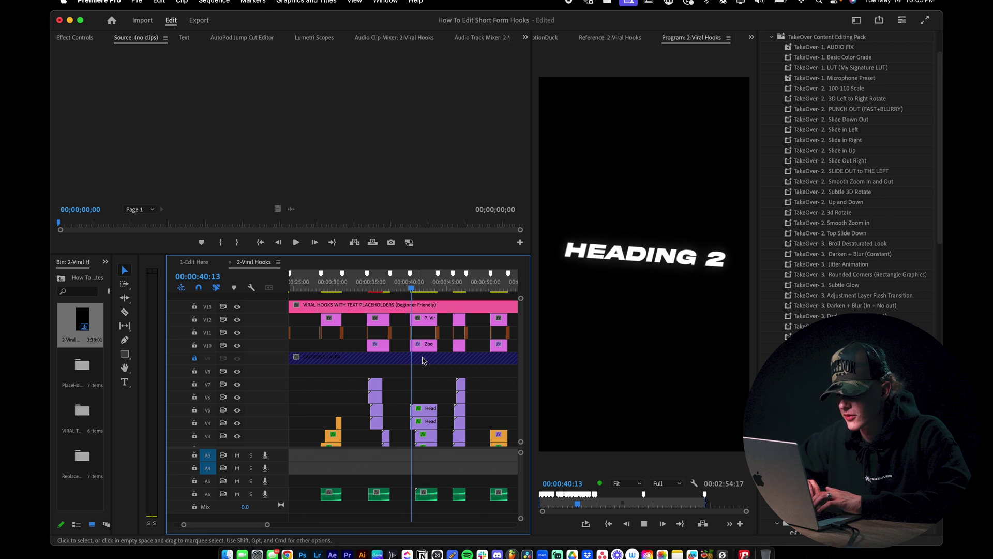
{"action": "key", "text": "space"}
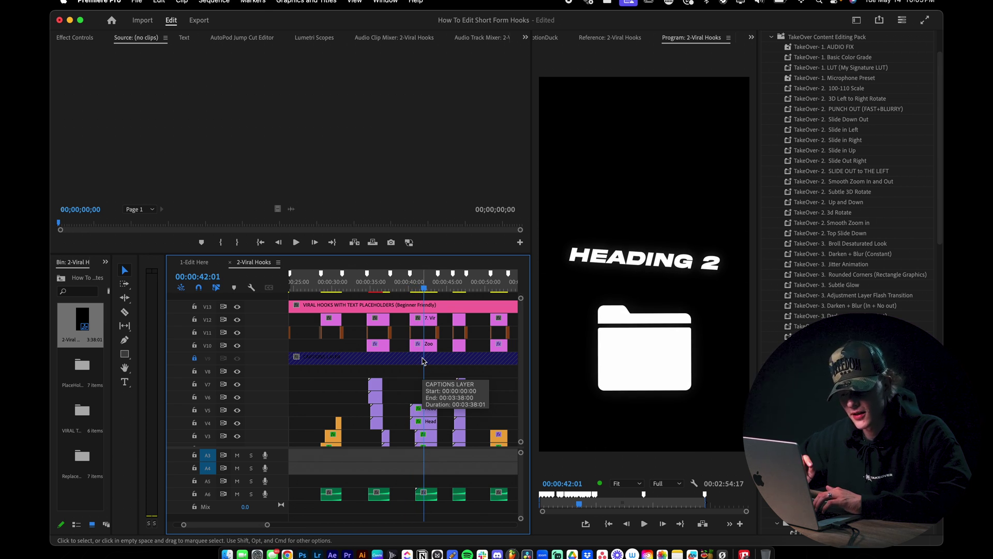
Zoom in and replay the HEADING 2 hook, then maximize the Timeline panel with `.
{"action": "key", "text": "v"}
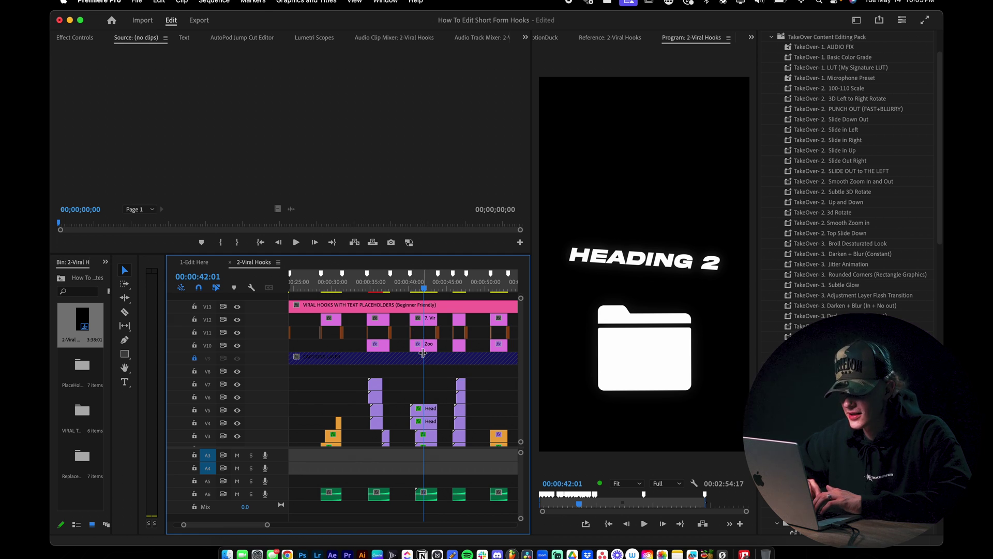
{"action": "key", "text": "="}
{"action": "left_click", "coordinate": [399, 282]}
{"action": "key", "text": "space"}
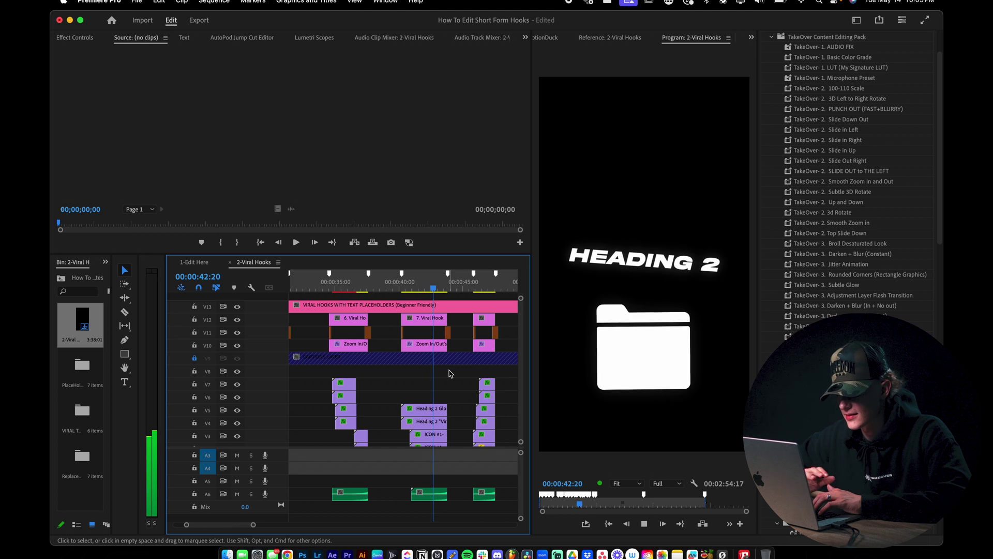
{"action": "key", "text": "space"}
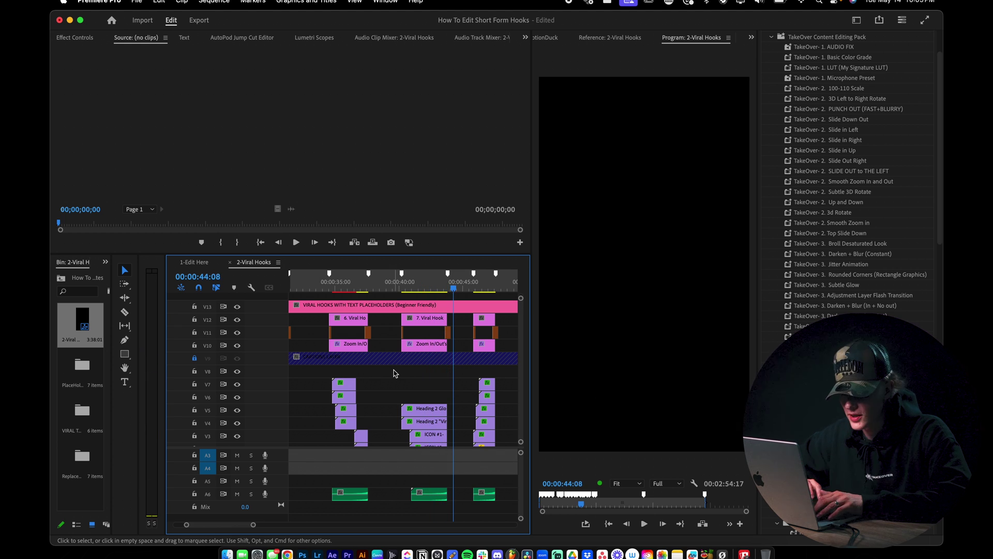
{"action": "key", "text": "grave"}
Select hook 7's clips and paste them at the start of 1-Edit Here, then restore the workspace.
{"action": "scroll", "coordinate": [296, 254], "scroll_direction": "up", "scroll_amount": 5}
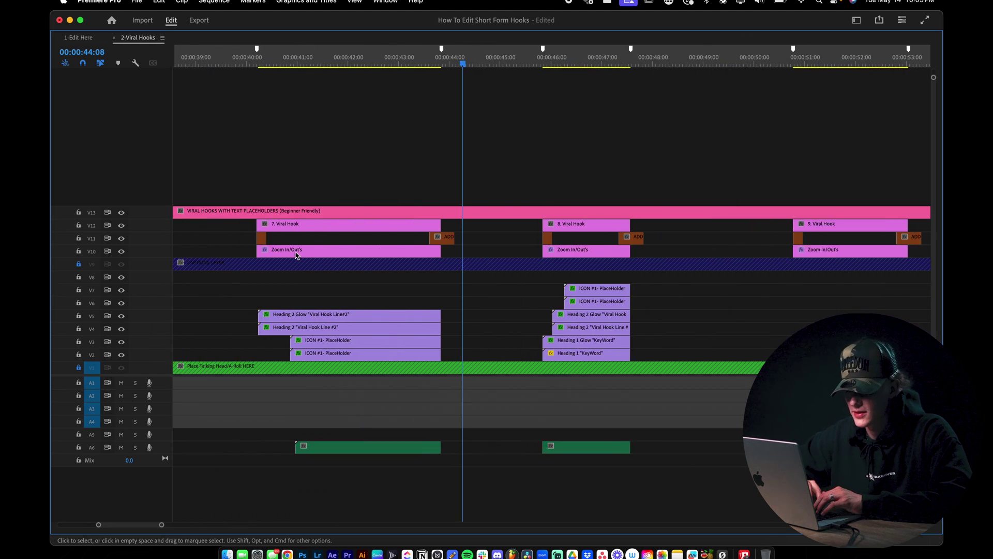
{"action": "left_click_drag", "start_coordinate": [240, 226], "coordinate": [465, 457]}
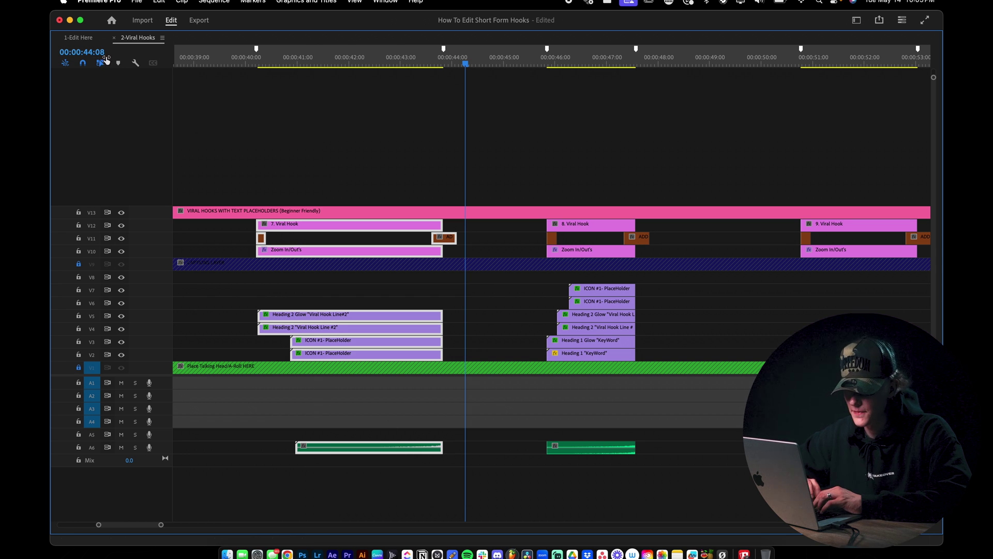
{"action": "left_click", "coordinate": [78, 38]}
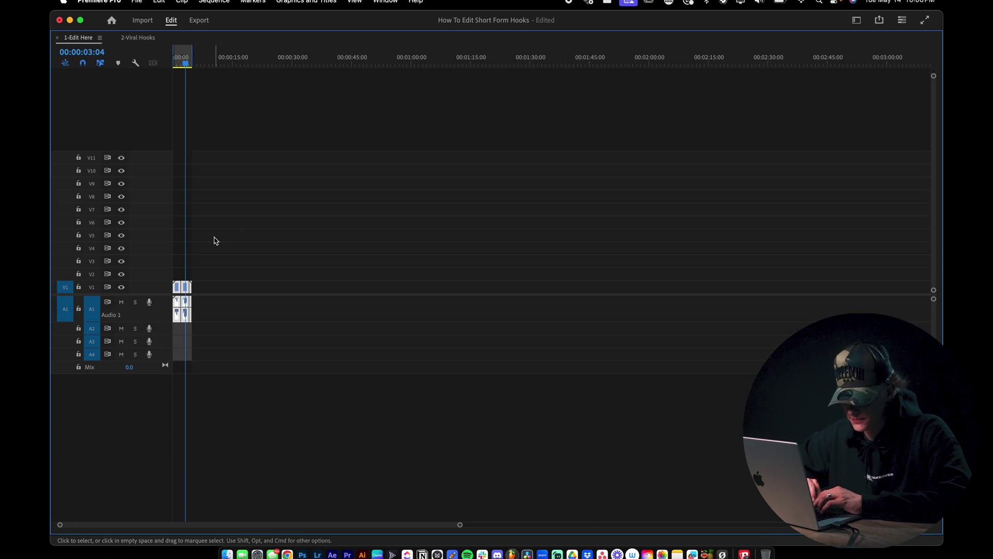
{"action": "key", "text": "backslash"}
{"action": "left_click_drag", "start_coordinate": [214, 70], "coordinate": [178, 62]}
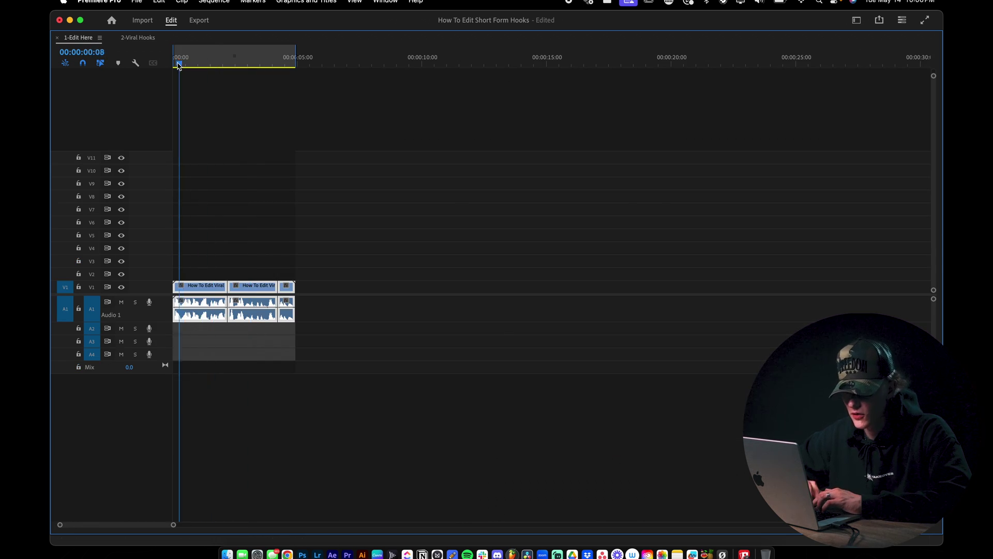
{"action": "key", "text": "super+v"}
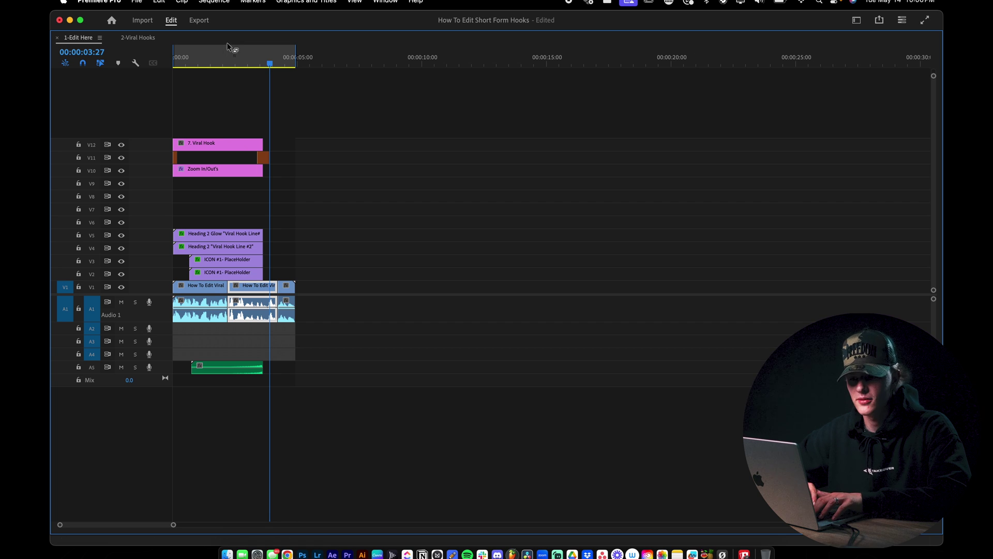
{"action": "key", "text": "Home"}
{"action": "key", "text": "grave"}
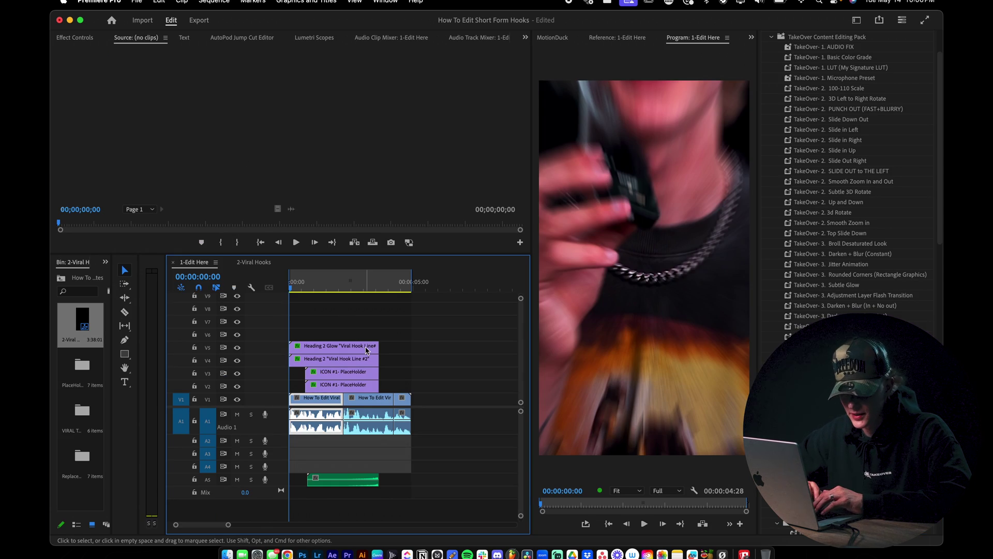
Play the edit from the start and stop at 00:00:02:12.
{"action": "key", "text": "space"}
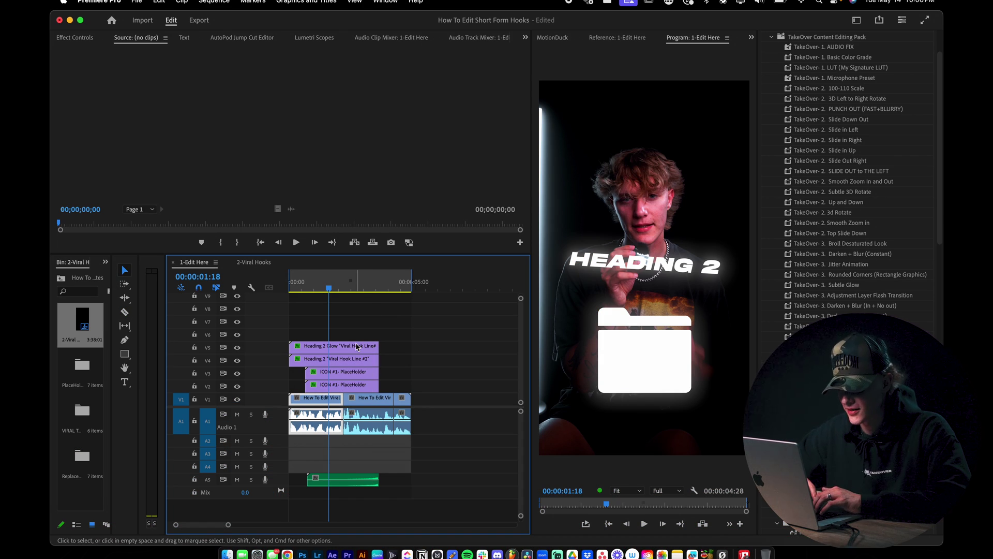
{"action": "left_click", "coordinate": [356, 286]}
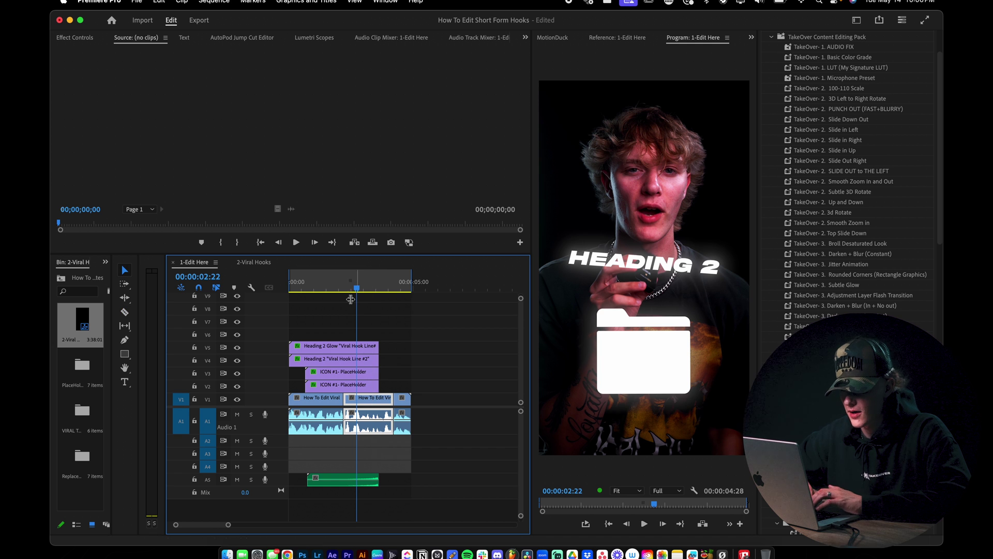
{"action": "key", "text": "Home"}
{"action": "key", "text": "space"}
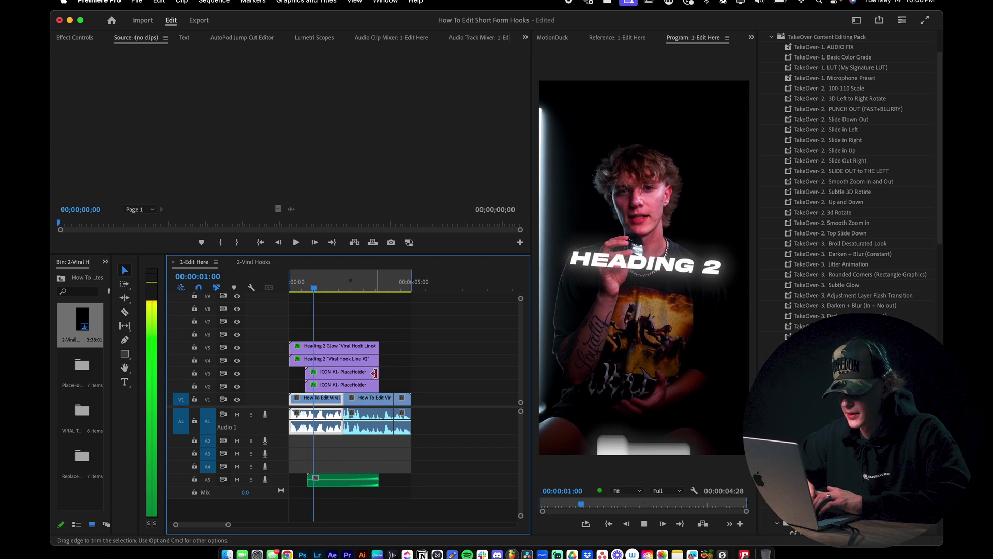
{"action": "key", "text": "c"}
{"action": "key", "text": "space"}
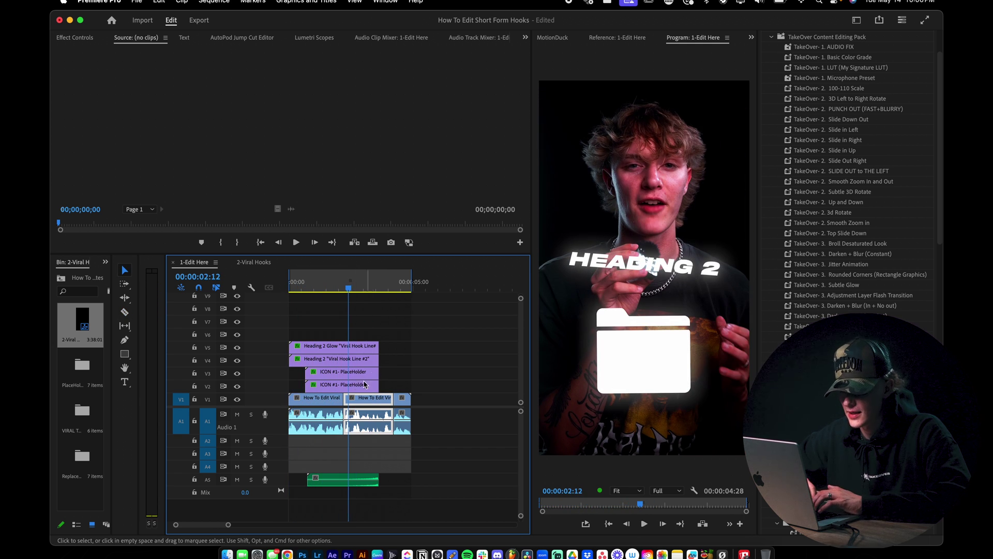
Razor the heading and icon clips at 2:12 and delete their trailing halves.
{"action": "key", "text": "c"}
{"action": "key", "text": "="}
{"action": "left_click", "coordinate": [377, 385]}
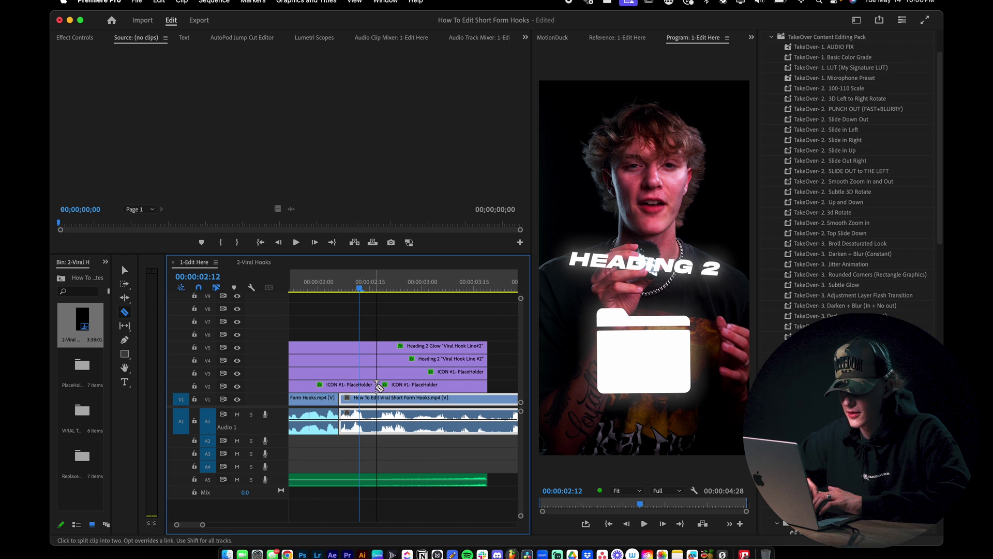
{"action": "key", "text": "minus"}
{"action": "key", "text": "minus"}
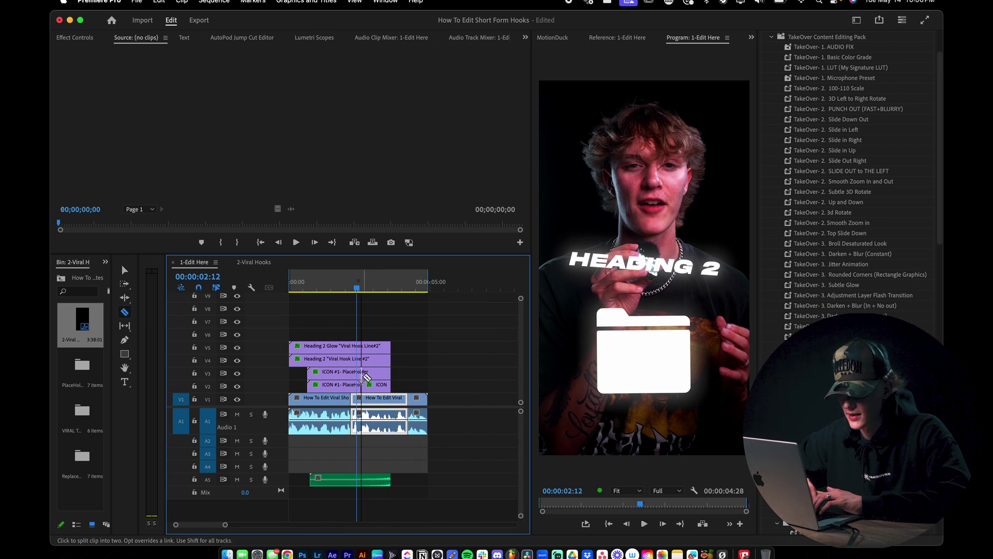
{"action": "left_click", "coordinate": [367, 350]}
{"action": "key", "text": "v"}
{"action": "left_click_drag", "start_coordinate": [403, 341], "coordinate": [383, 388]}
{"action": "key", "text": "Delete"}
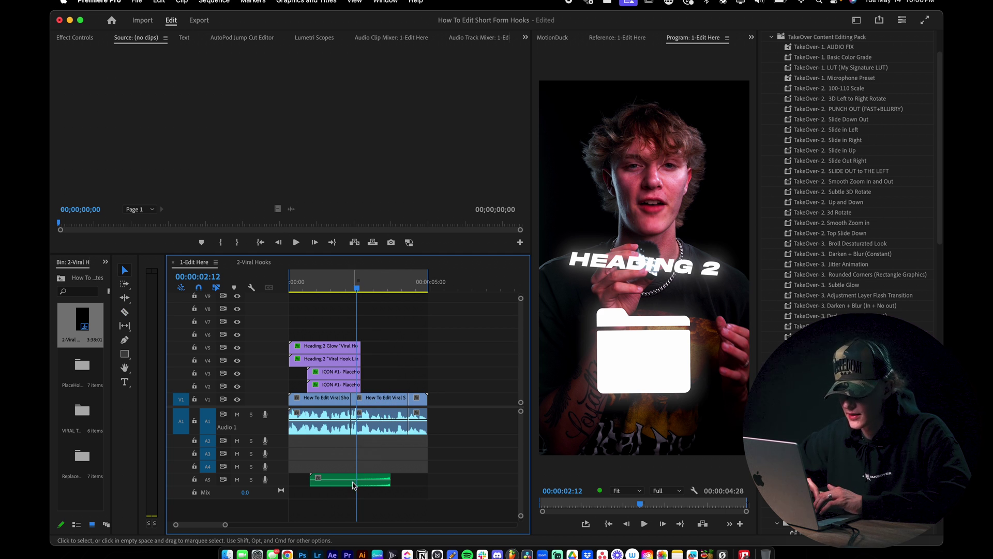
Shift the green A5 sound clip slightly later and play back to check the cut.
{"action": "left_click_drag", "start_coordinate": [354, 485], "coordinate": [371, 485]}
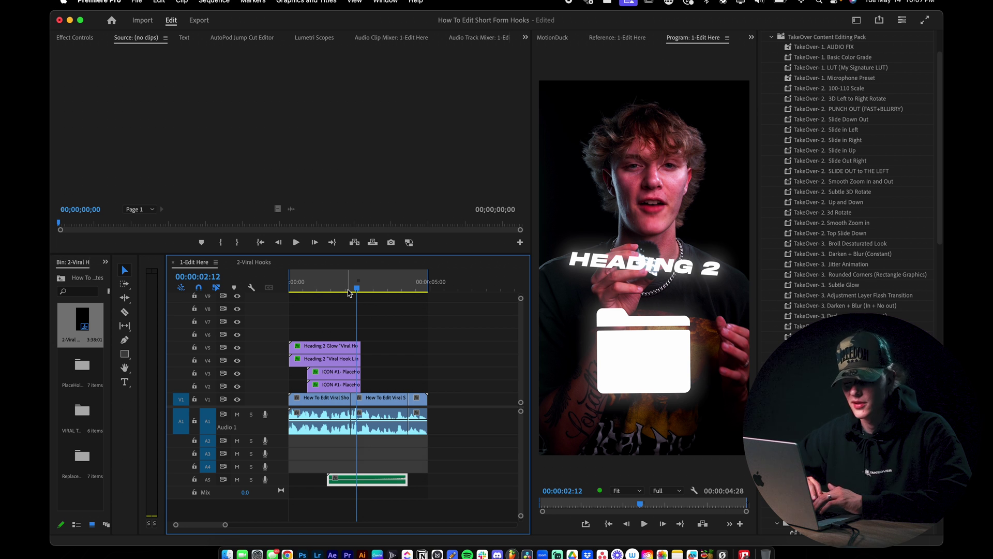
{"action": "key", "text": "space"}
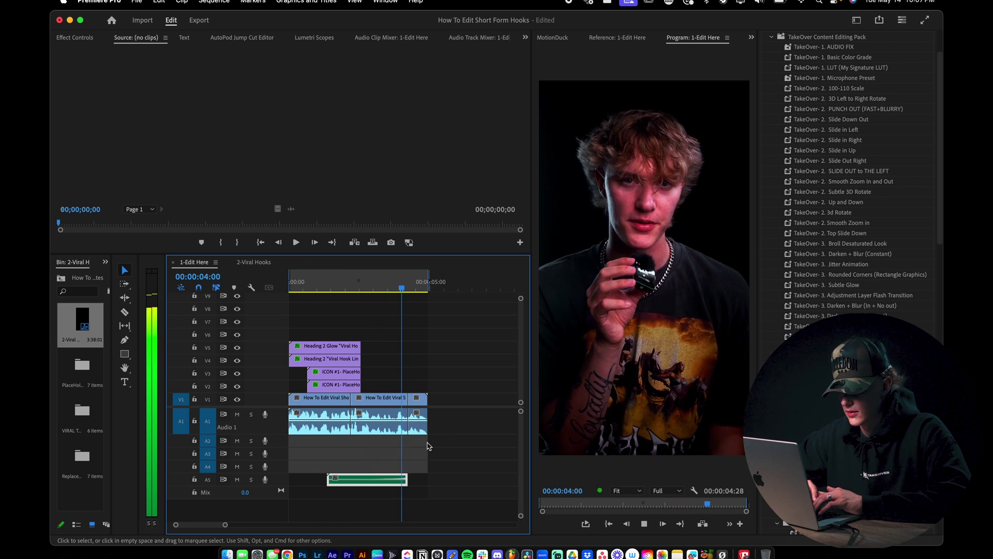
{"action": "key", "text": "space"}
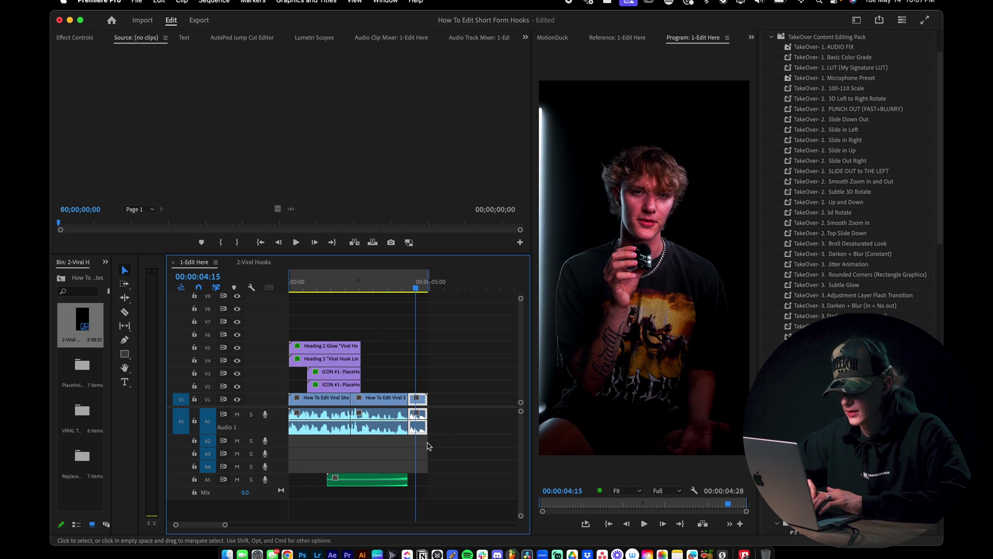
{"action": "left_click", "coordinate": [390, 287]}
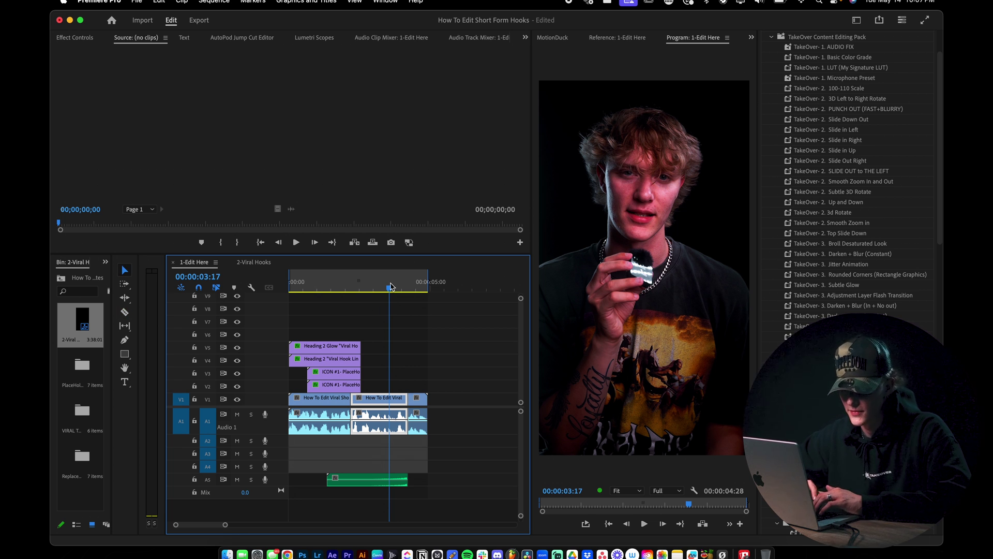
{"action": "key", "text": "Home"}
{"action": "scroll", "coordinate": [339, 340], "scroll_direction": "up", "scroll_amount": 3}
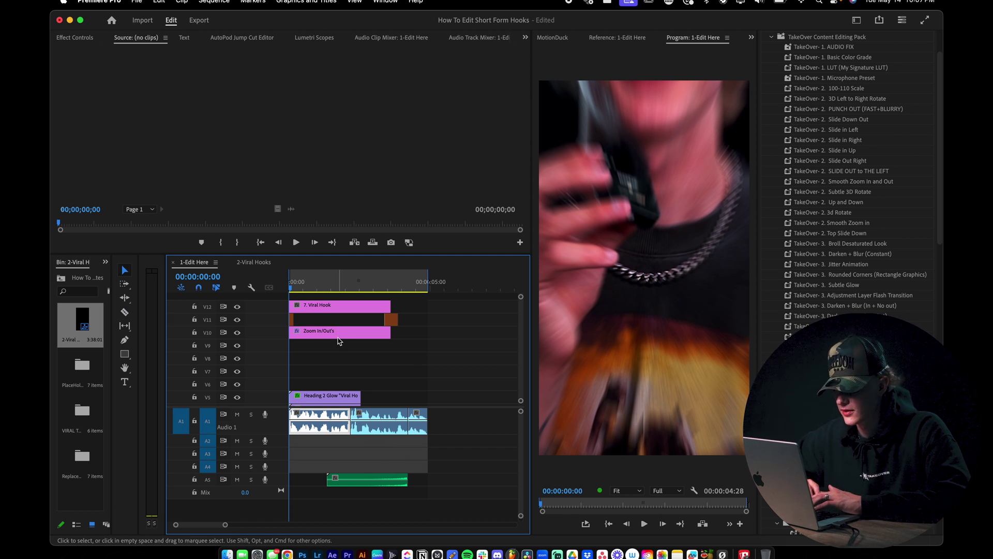
{"action": "key", "text": "space"}
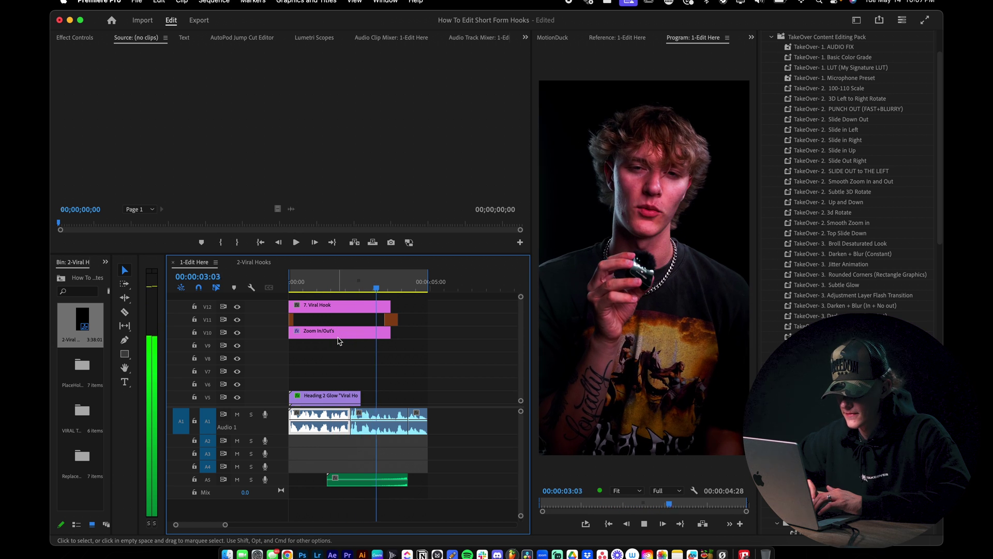
{"action": "key", "text": "space"}
{"action": "scroll", "coordinate": [356, 371], "scroll_direction": "up", "scroll_amount": 4}
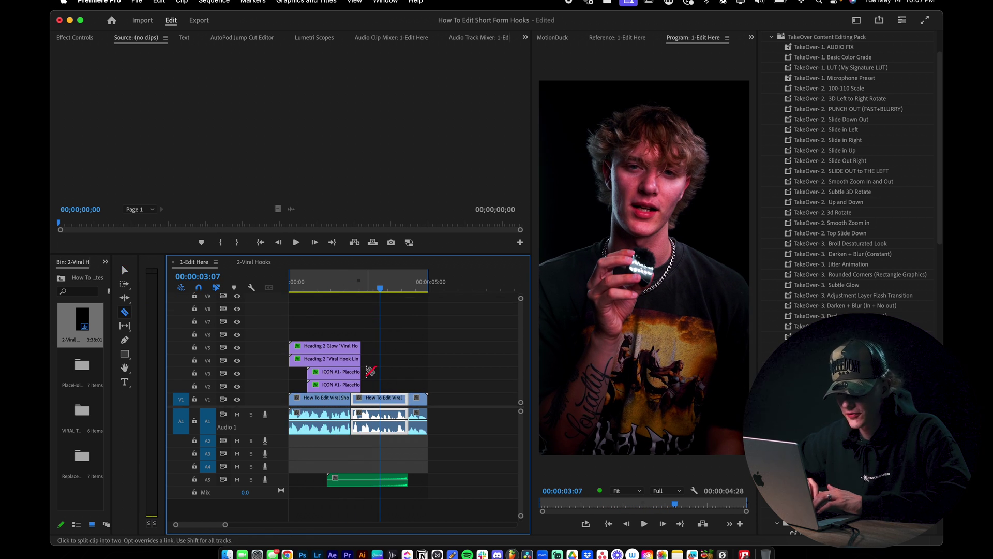
{"action": "left_click", "coordinate": [332, 286]}
{"action": "key", "text": "="}
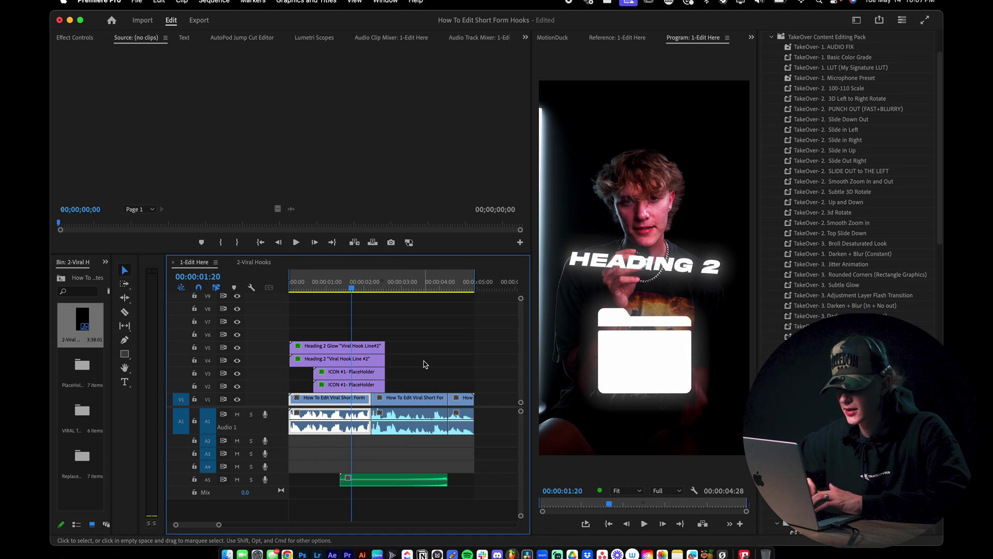
{"action": "left_click_drag", "start_coordinate": [410, 345], "coordinate": [310, 389]}
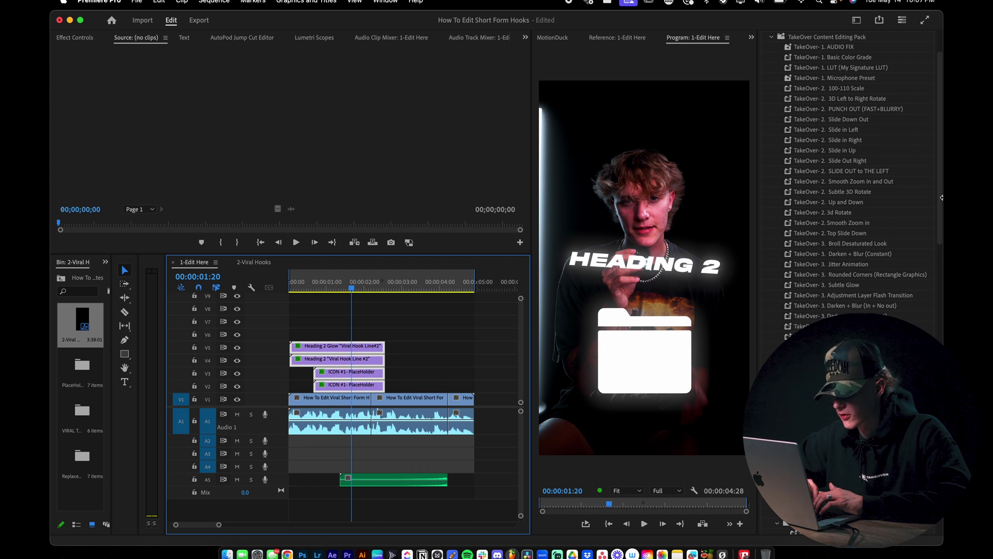
{"action": "scroll", "coordinate": [858, 153], "scroll_direction": "up", "scroll_amount": 2}
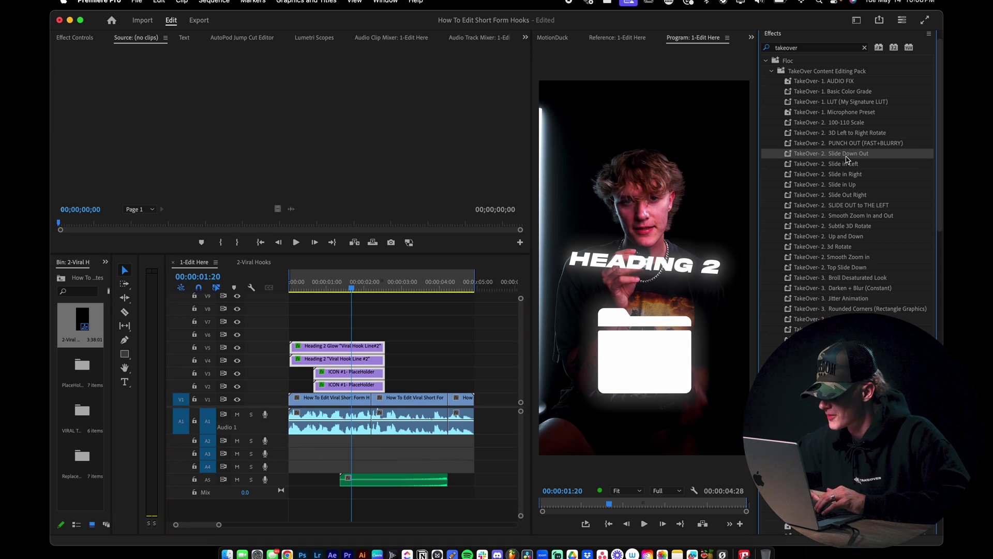
Drop 'TakeOver- 2. Slide Down Out' onto the Heading 2 Glow clip and replay the hook.
{"action": "left_click_drag", "start_coordinate": [821, 174], "coordinate": [371, 350]}
{"action": "key", "text": "space"}
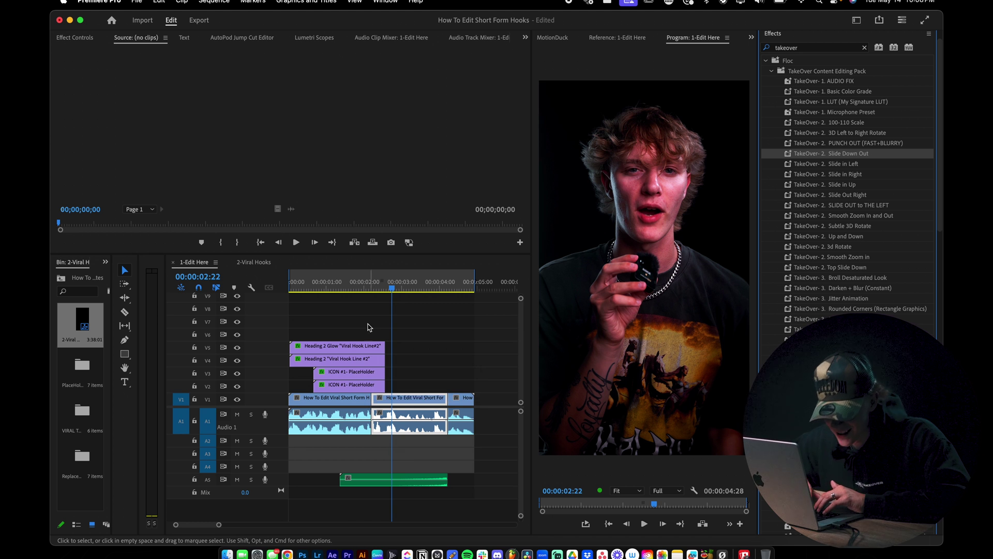
{"action": "left_click_drag", "start_coordinate": [391, 288], "coordinate": [290, 286]}
{"action": "key", "text": "space"}
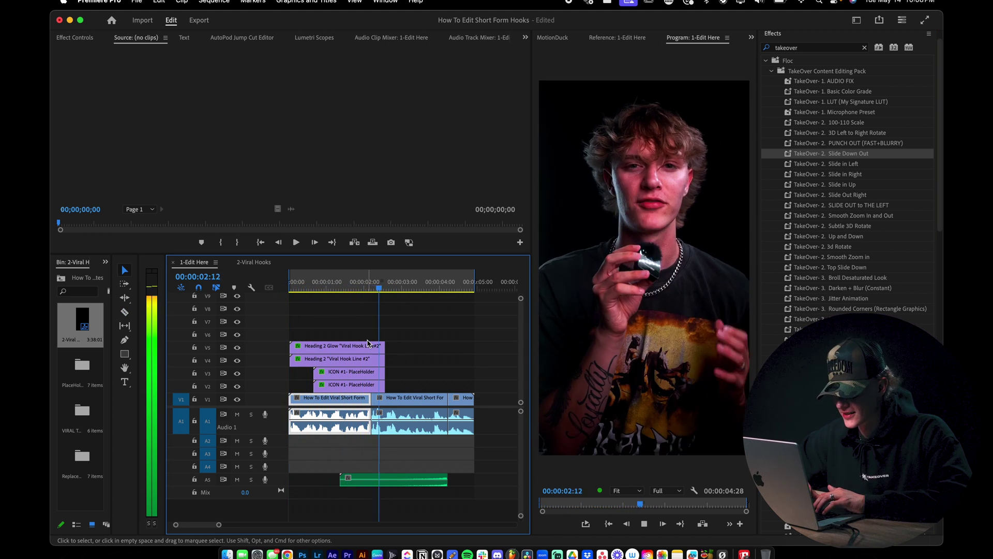
{"action": "key", "text": "space"}
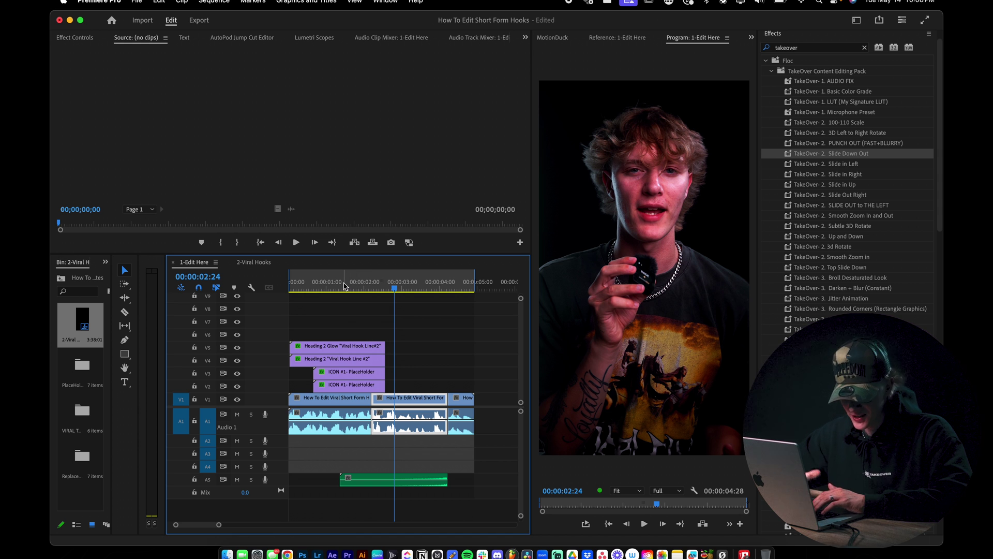
{"action": "left_click_drag", "start_coordinate": [344, 288], "coordinate": [323, 286]}
Open the Heading 2 nested clip and retype its title as 'MAKE $1M'.
{"action": "left_click", "coordinate": [347, 362]}
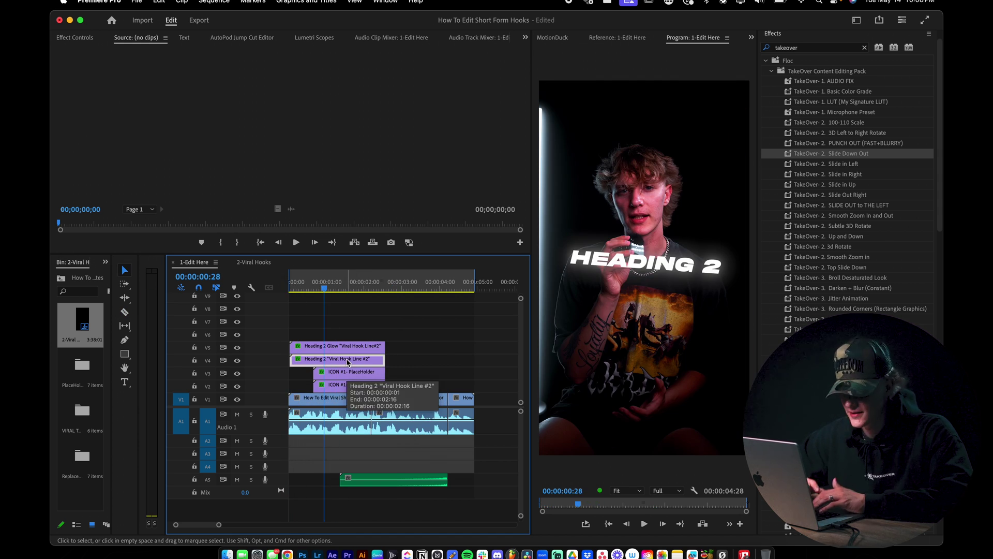
{"action": "double_click", "coordinate": [347, 362]}
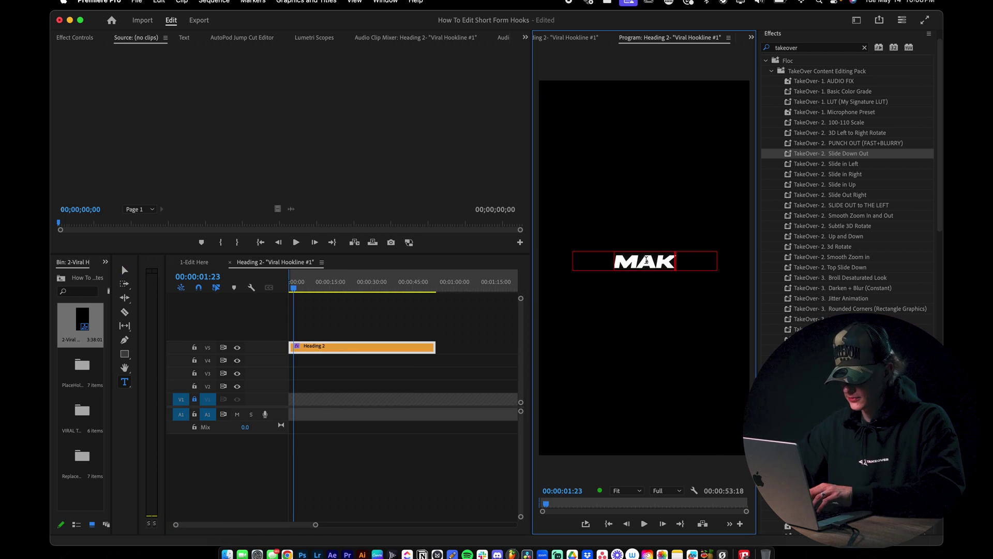
{"action": "type", "text": "E $1"}
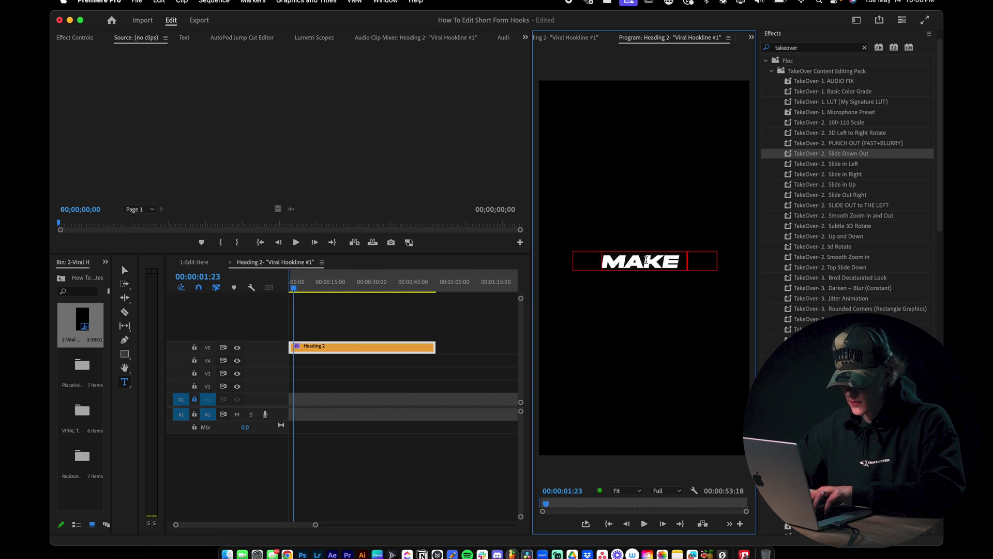
{"action": "type", "text": "M"}
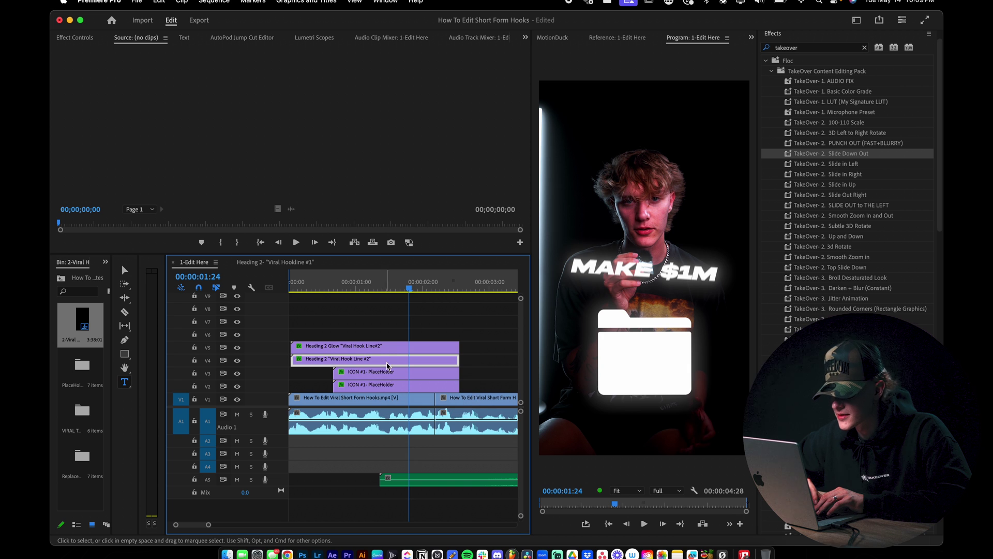
Open the ICON PLACEHOLDER #1 nested clip and disable its folder placeholder image.
{"action": "left_click", "coordinate": [389, 384]}
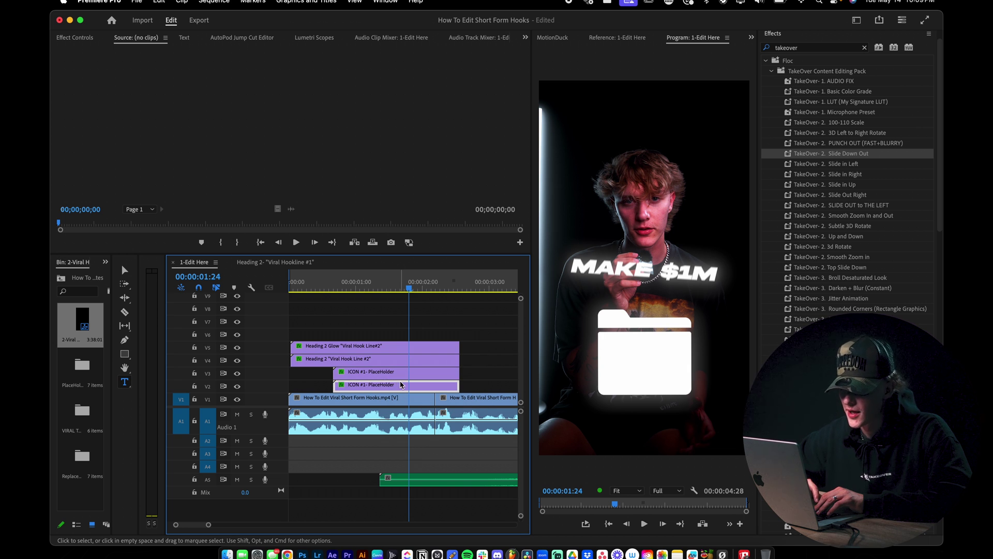
{"action": "left_click", "coordinate": [401, 375]}
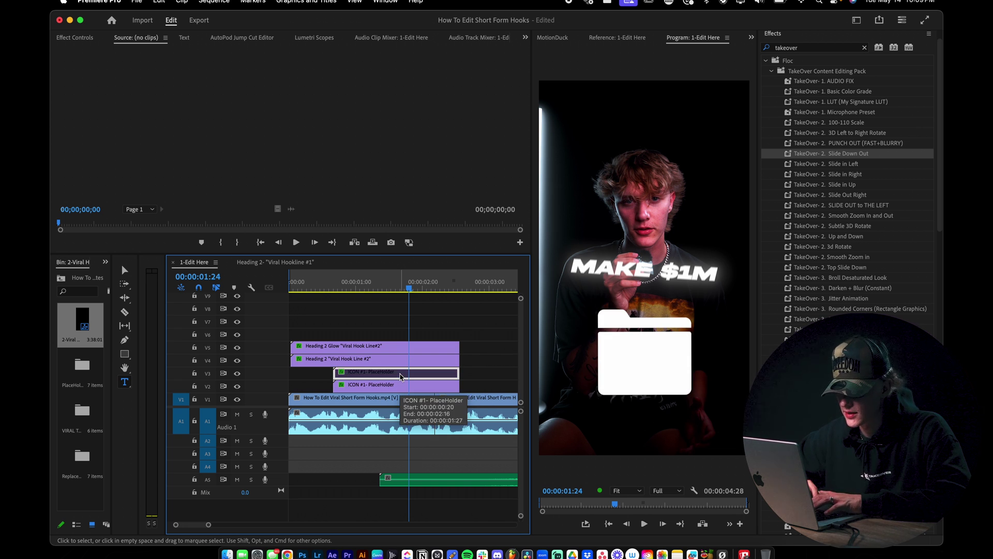
{"action": "double_click", "coordinate": [401, 375]}
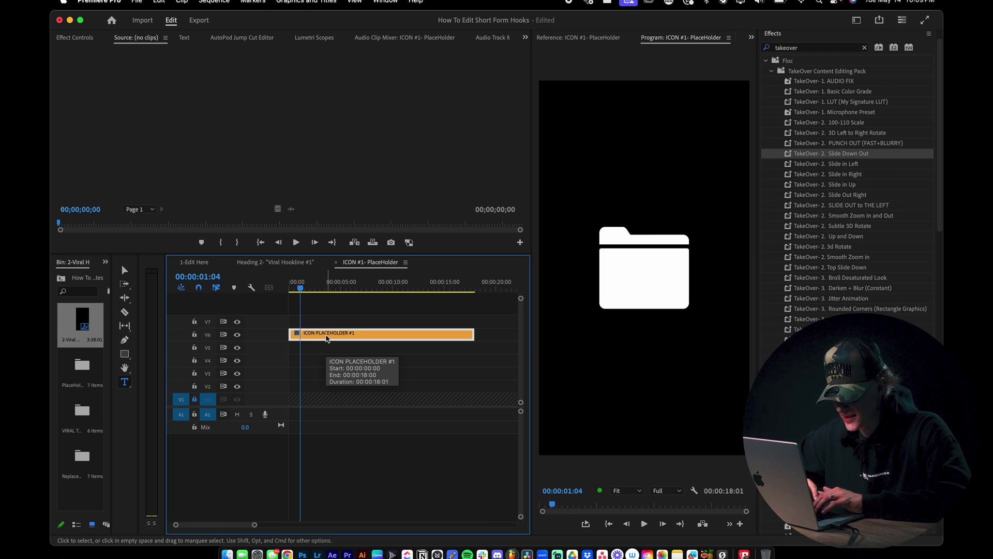
{"action": "key", "text": "super+shift+e"}
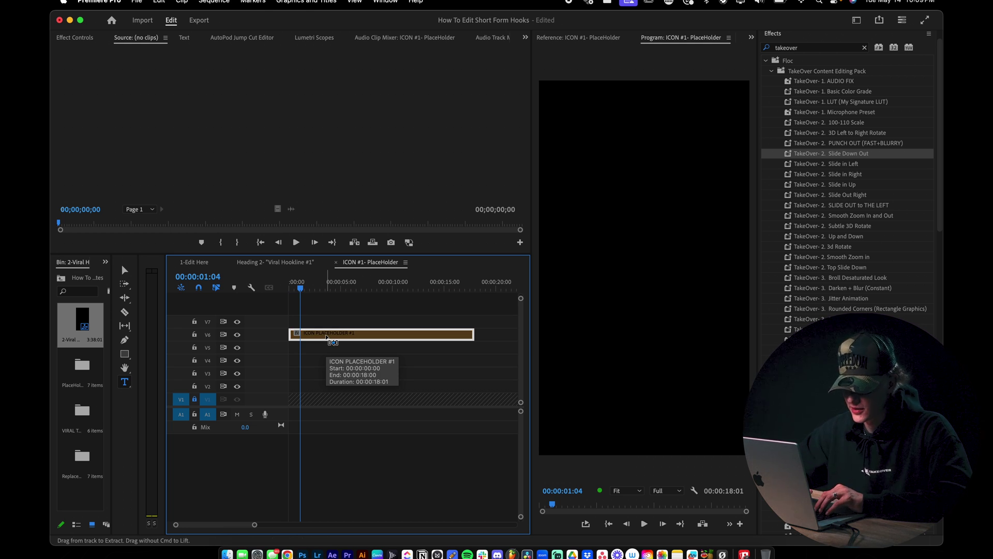
Search Downloads for 'icon' and import 2048px-Instagram_icon.png into the bin.
{"action": "key", "text": "super+i"}
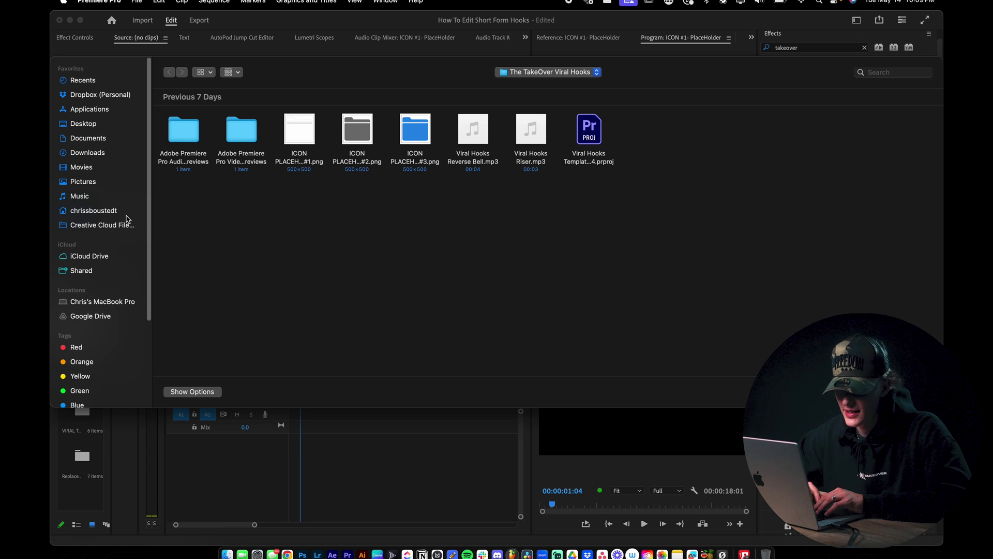
{"action": "left_click", "coordinate": [91, 153]}
{"action": "left_click", "coordinate": [892, 72]}
{"action": "type", "text": "icon"}
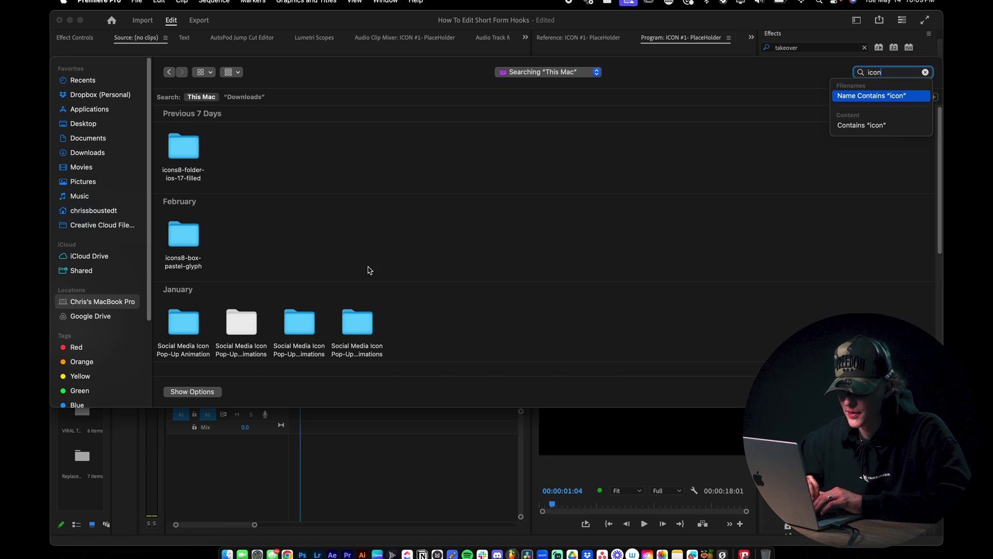
{"action": "left_click", "coordinate": [250, 97]}
{"action": "scroll", "coordinate": [387, 263], "scroll_direction": "down", "scroll_amount": 5}
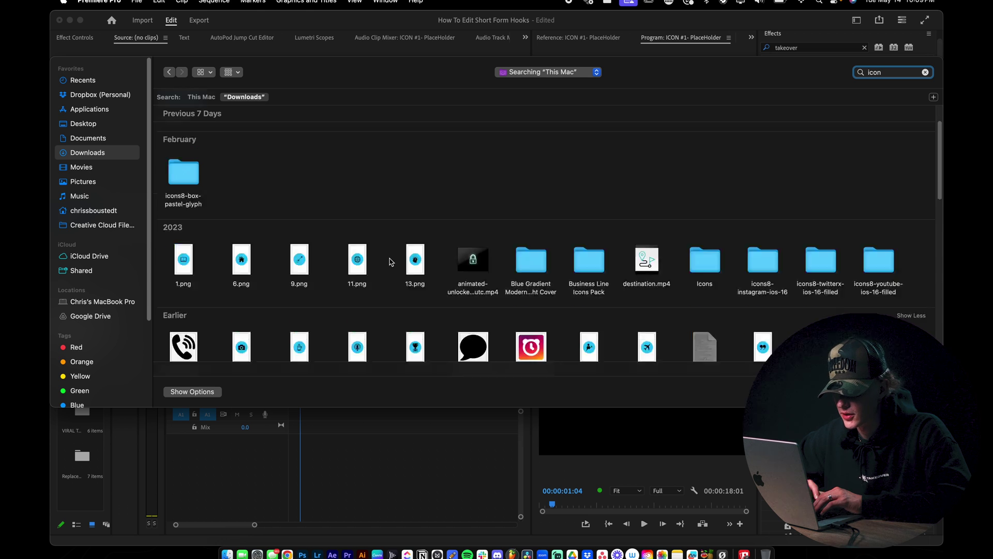
{"action": "left_click", "coordinate": [357, 291]}
{"action": "key", "text": "Return"}
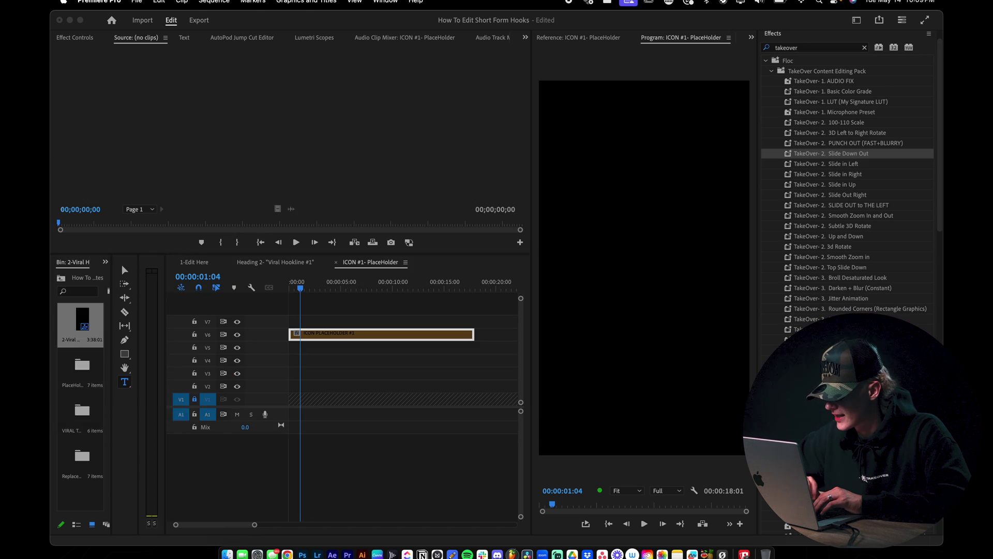
Place the Instagram icon on V7 above the placeholder and disable the placeholder clip.
{"action": "left_click_drag", "start_coordinate": [83, 484], "coordinate": [304, 327]}
{"action": "key", "text": "shift+super+e"}
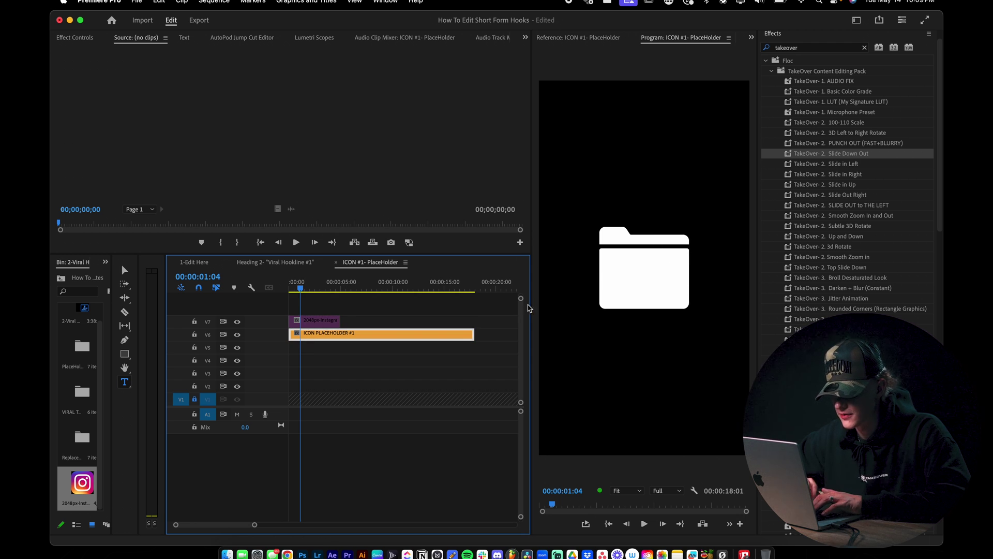
{"action": "key", "text": "shift+super+e"}
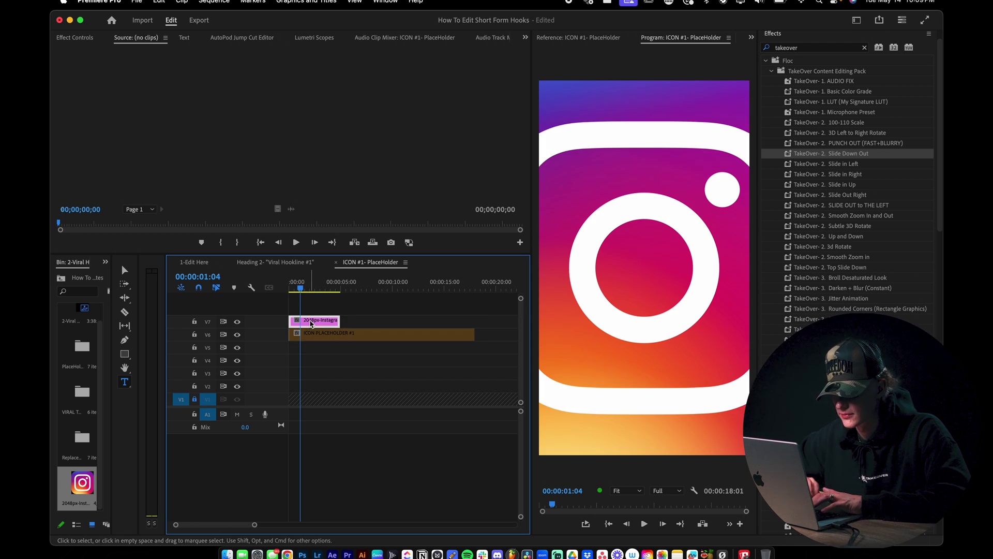
Scale the Instagram logo to 26 and return to the 1-Edit Here sequence.
{"action": "left_click", "coordinate": [95, 41]}
{"action": "left_click_drag", "start_coordinate": [155, 102], "coordinate": [116, 101]}
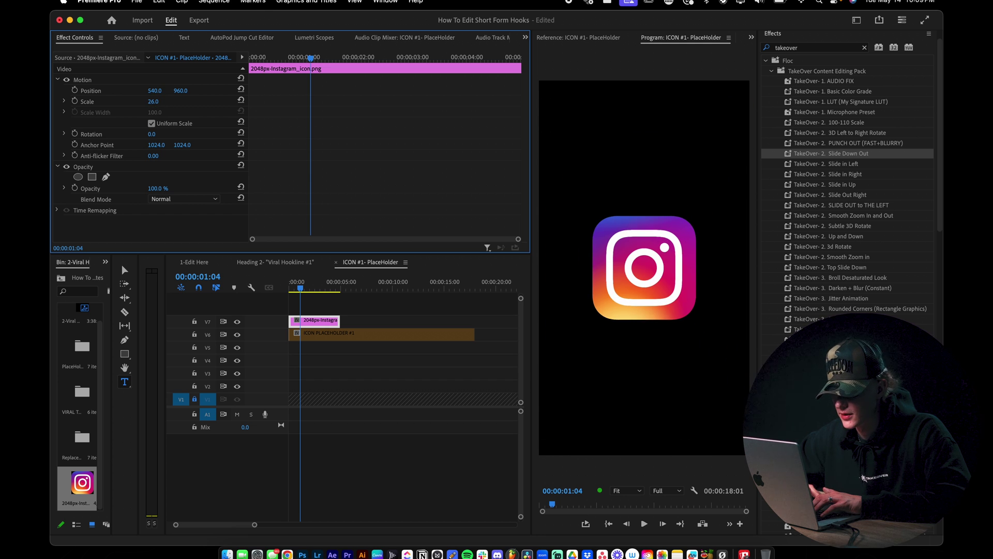
{"action": "left_click", "coordinate": [198, 263]}
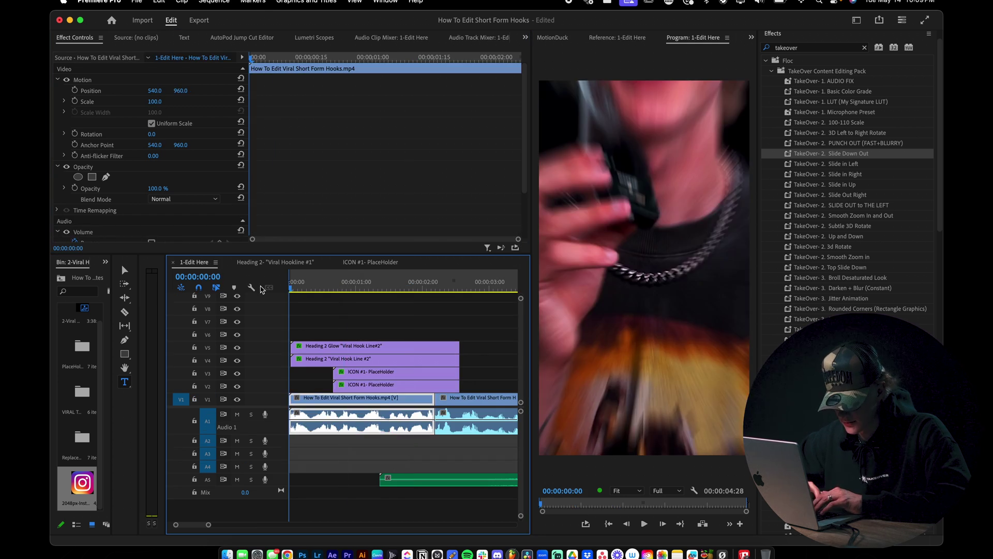
Play back the hook, fit the whole sequence in the timeline, and save the project.
{"action": "key", "text": "v"}
{"action": "key", "text": "space"}
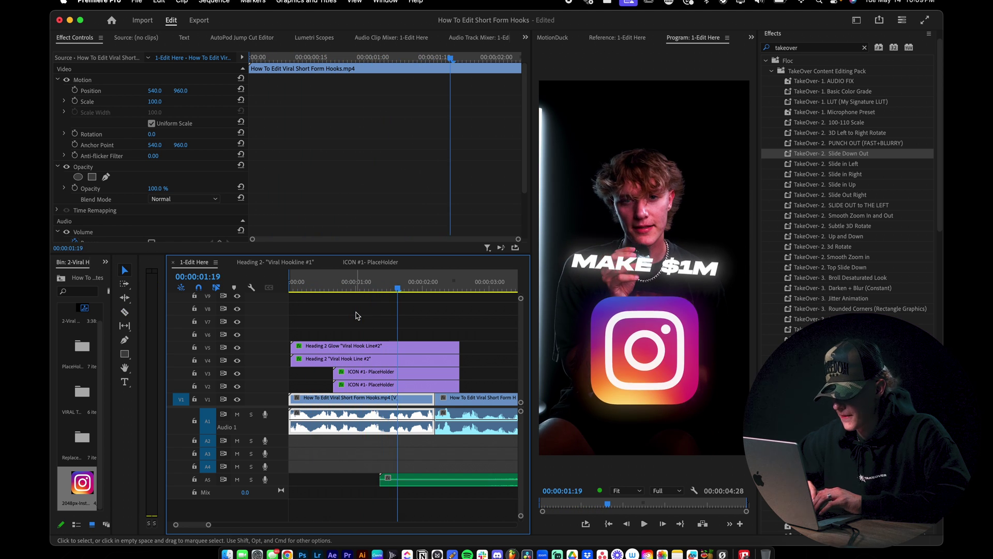
{"action": "key", "text": "backslash"}
{"action": "key", "text": "super+s"}
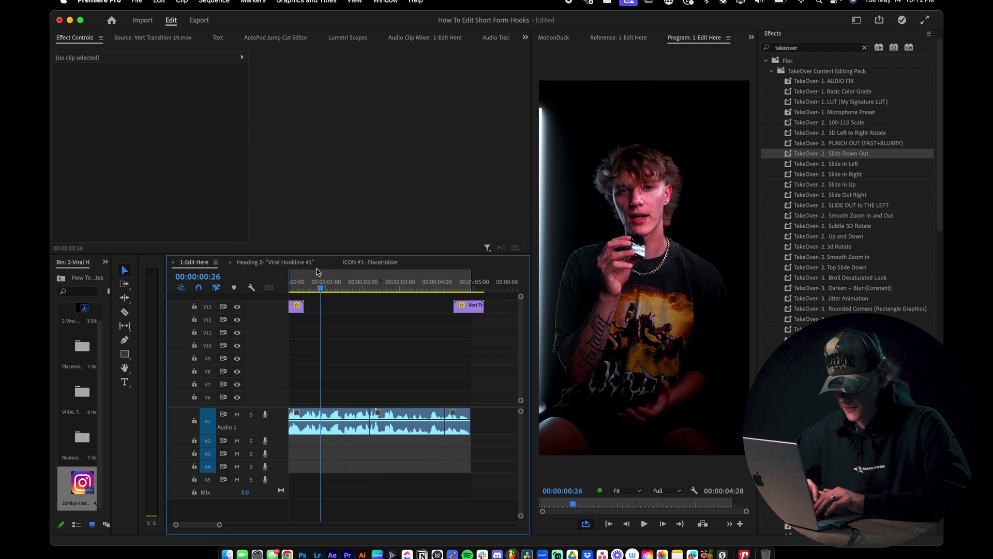
Copy the heading and icon clips from 2-Viral Hooks and paste them into 1-Edit Here.
{"action": "key", "text": "space"}
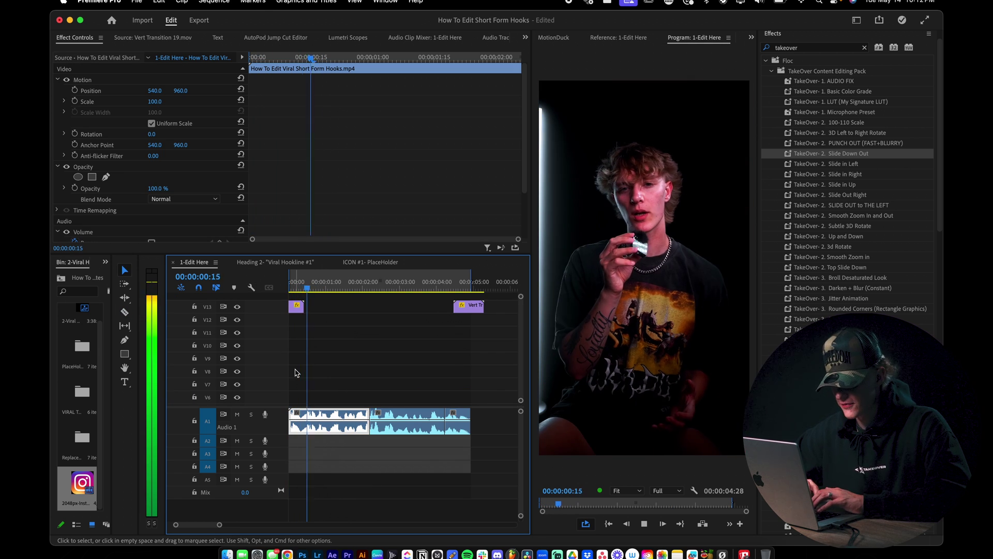
{"action": "scroll", "coordinate": [414, 364], "scroll_direction": "down", "scroll_amount": 3}
{"action": "key", "text": "space"}
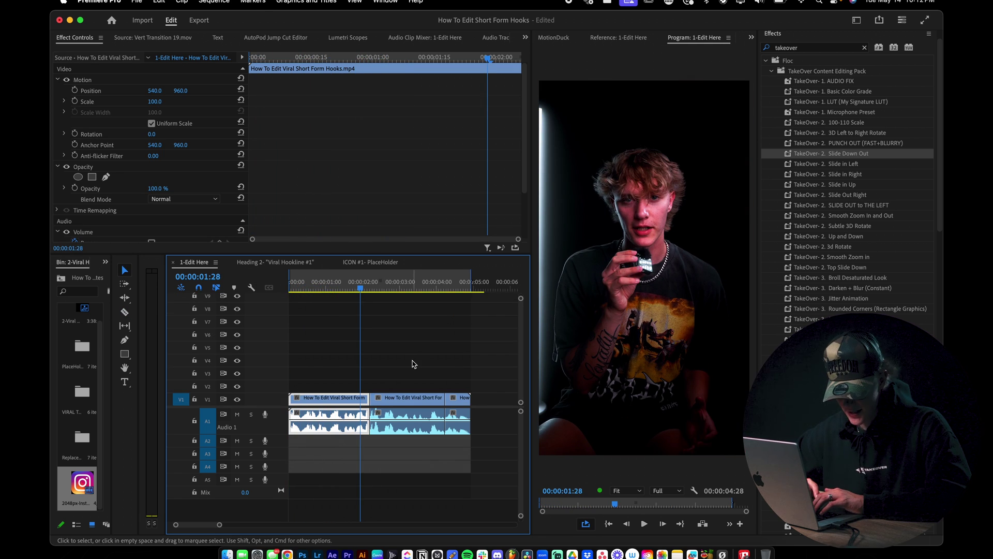
{"action": "left_click", "coordinate": [284, 263]}
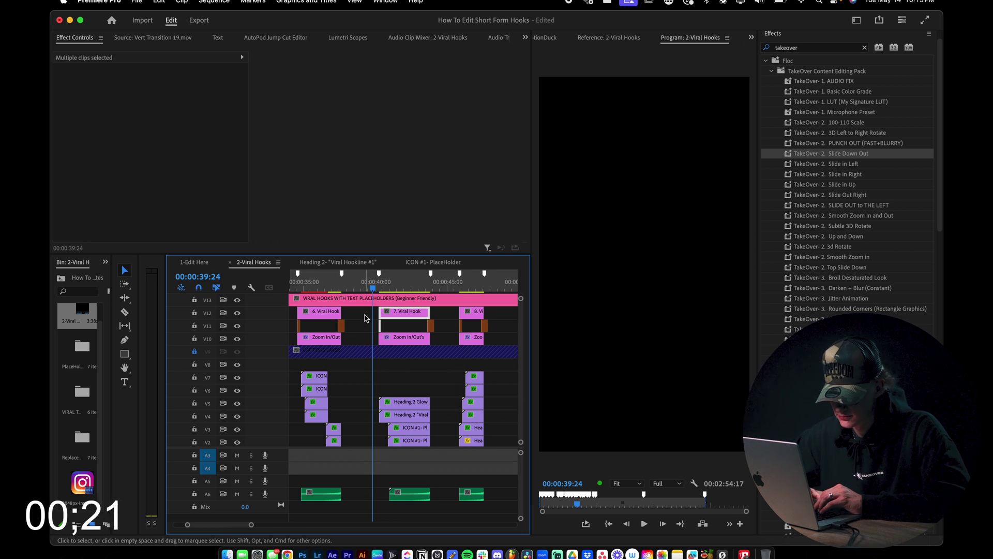
{"action": "left_click_drag", "start_coordinate": [365, 314], "coordinate": [440, 502]}
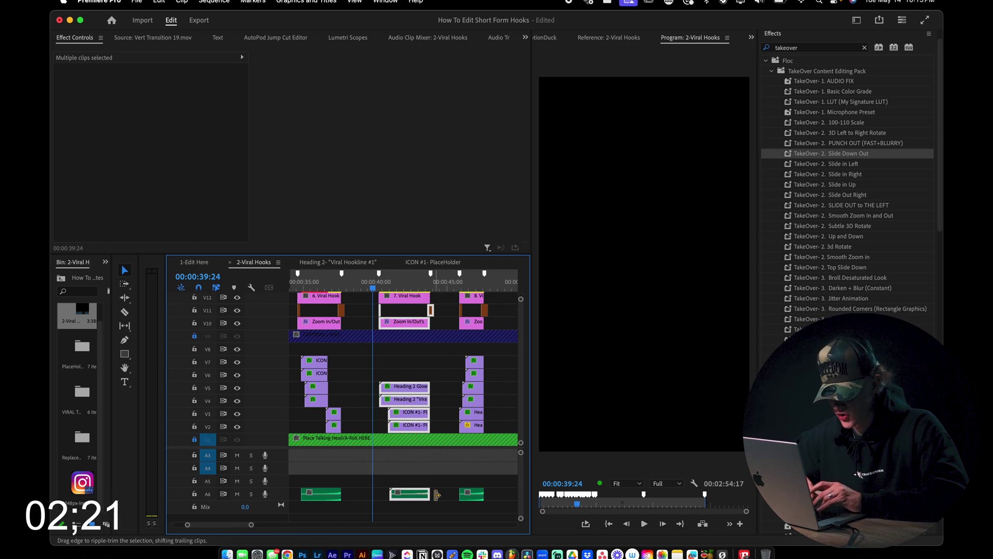
{"action": "left_click", "coordinate": [194, 261]}
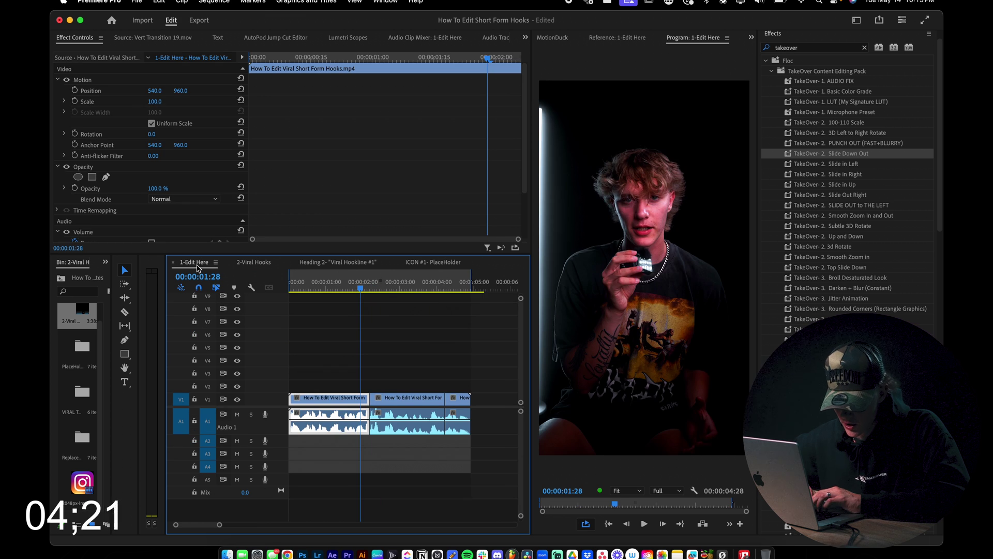
{"action": "key", "text": "super+v"}
Move the pasted clips to 0, cut them at the shot change, delete the excess, and apply Slide Down Out.
{"action": "left_click_drag", "start_coordinate": [416, 350], "coordinate": [343, 350]}
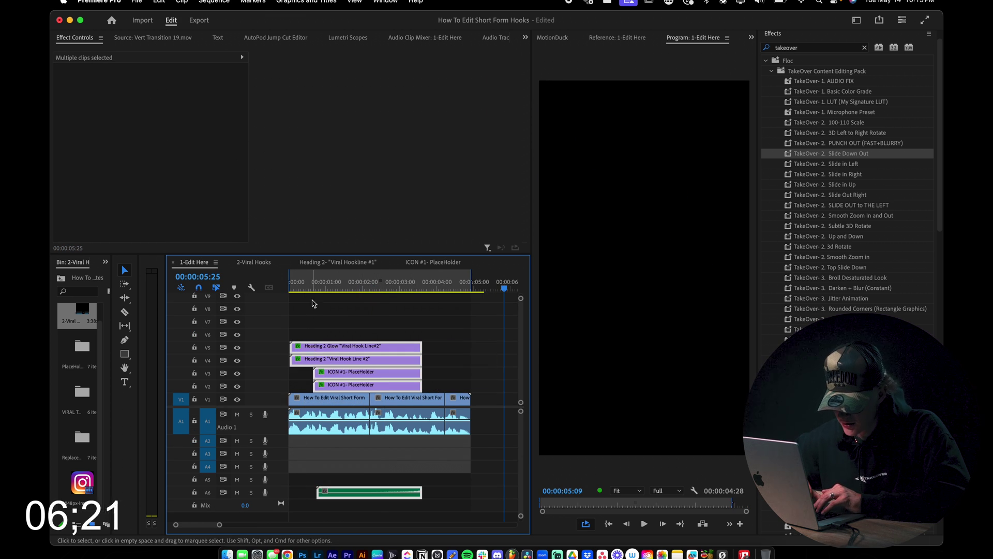
{"action": "key", "text": "Home"}
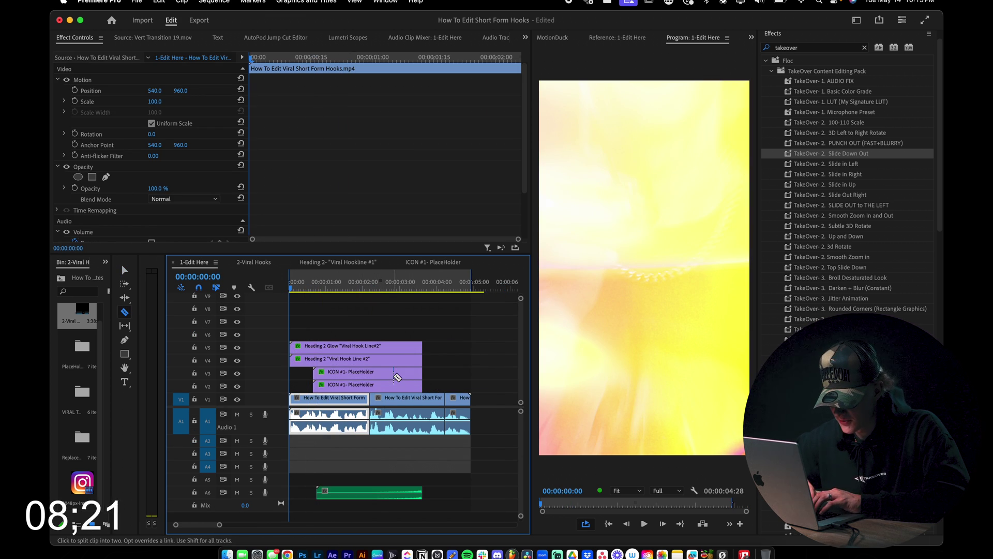
{"action": "left_click", "coordinate": [385, 344]}
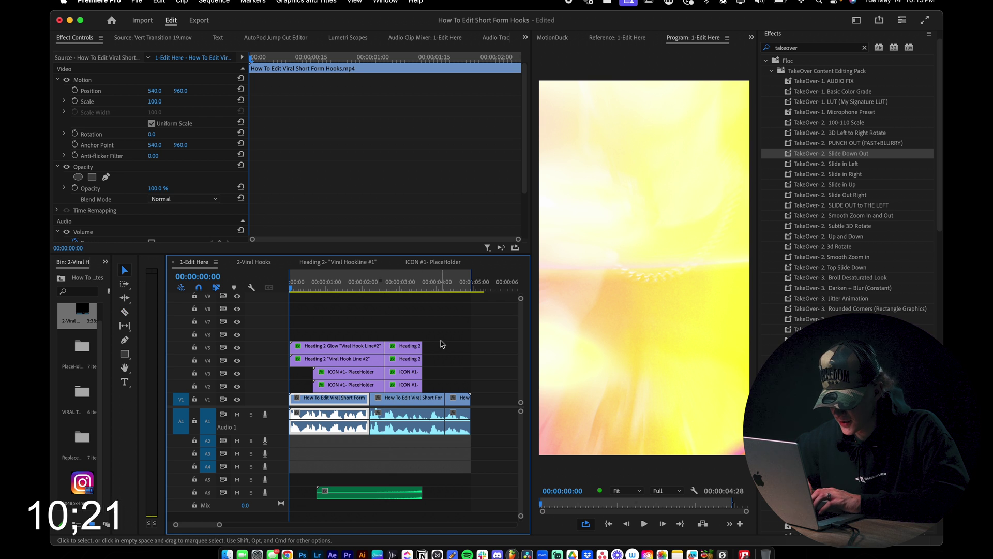
{"action": "key", "text": "v"}
{"action": "left_click_drag", "start_coordinate": [441, 344], "coordinate": [396, 388]}
{"action": "key", "text": "Delete"}
{"action": "left_click_drag", "start_coordinate": [406, 336], "coordinate": [290, 394]}
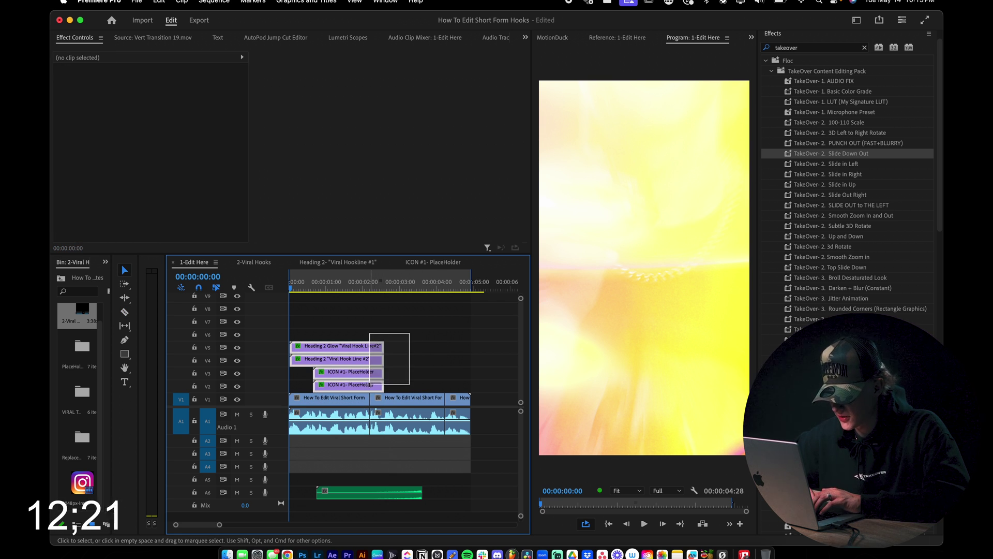
{"action": "left_click_drag", "start_coordinate": [841, 158], "coordinate": [377, 394]}
Shift the riser audio later, remove extra upper-track clips, and stretch Zoom In/Out's to 4:07.
{"action": "left_click_drag", "start_coordinate": [361, 494], "coordinate": [409, 494]}
{"action": "scroll", "coordinate": [380, 377], "scroll_direction": "up", "scroll_amount": 3}
{"action": "scroll", "coordinate": [381, 377], "scroll_direction": "up", "scroll_amount": 2}
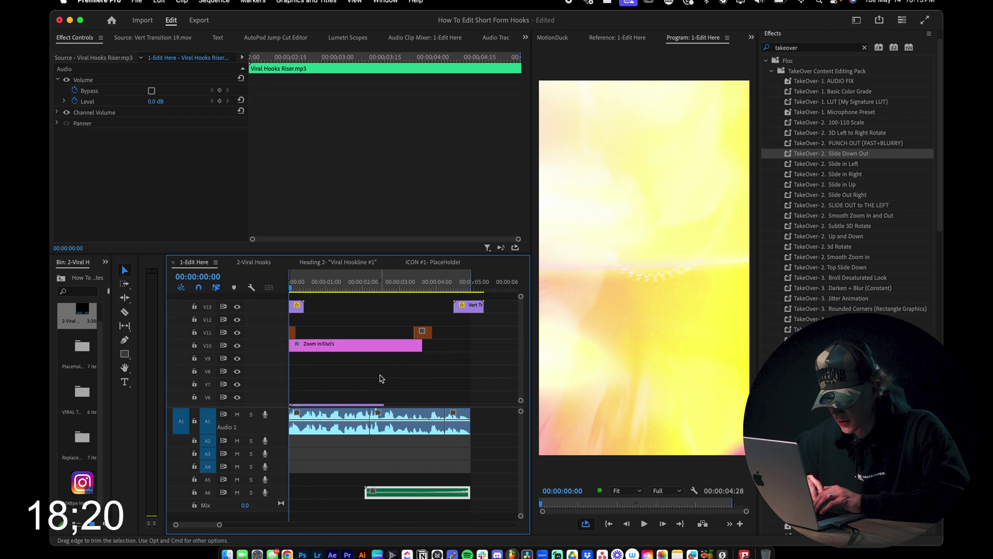
{"action": "left_click_drag", "start_coordinate": [430, 310], "coordinate": [291, 329]}
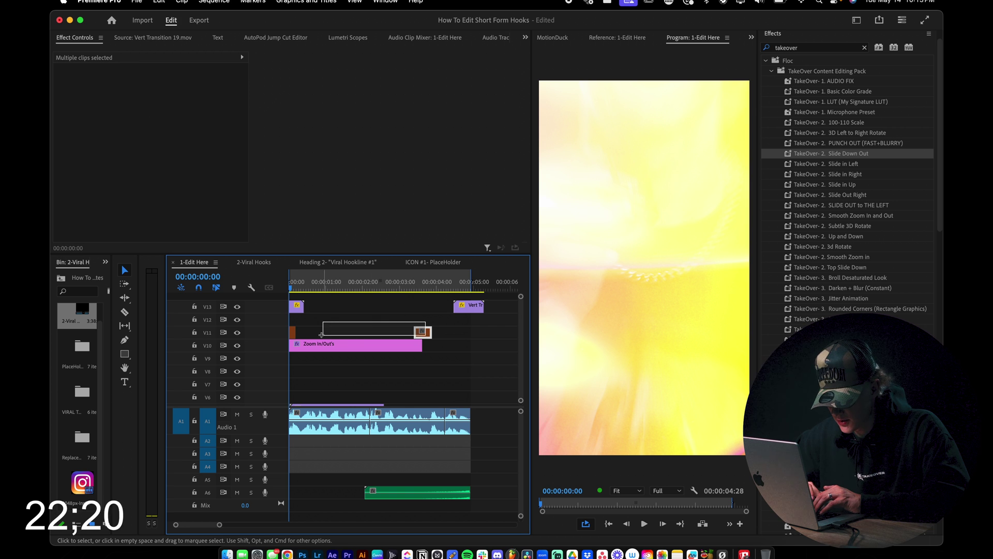
{"action": "scroll", "coordinate": [293, 335], "scroll_direction": "down", "scroll_amount": 3}
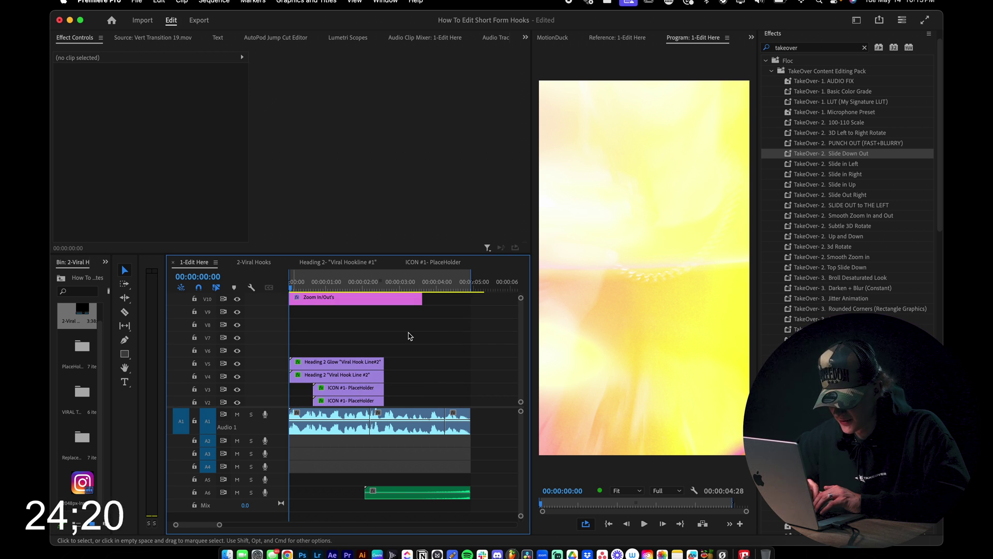
{"action": "left_click_drag", "start_coordinate": [421, 299], "coordinate": [444, 299]}
{"action": "left_click", "coordinate": [403, 288]}
{"action": "left_click", "coordinate": [348, 288]}
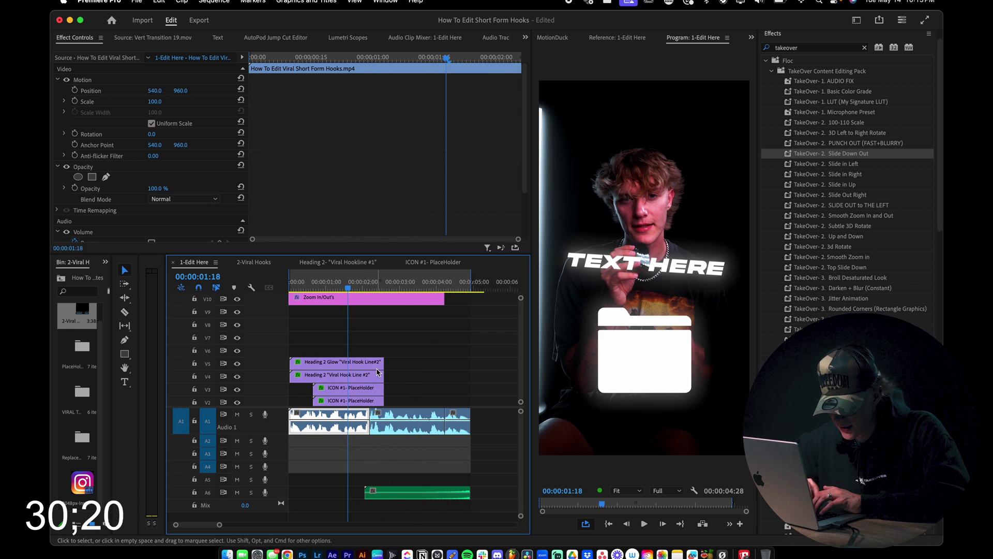
Change the Heading 2 title from TEXT HERE to '$1M ON IG', then open the icon placeholder sequence.
{"action": "scroll", "coordinate": [377, 372], "scroll_direction": "down", "scroll_amount": 2}
{"action": "left_click", "coordinate": [363, 362]}
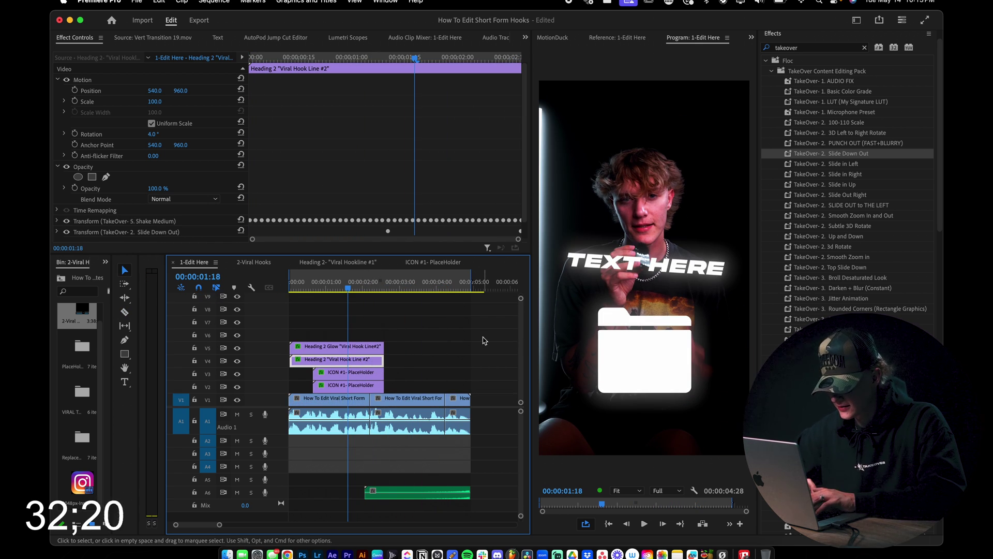
{"action": "double_click", "coordinate": [371, 360]}
{"action": "left_click", "coordinate": [622, 262]}
{"action": "double_click", "coordinate": [621, 262]}
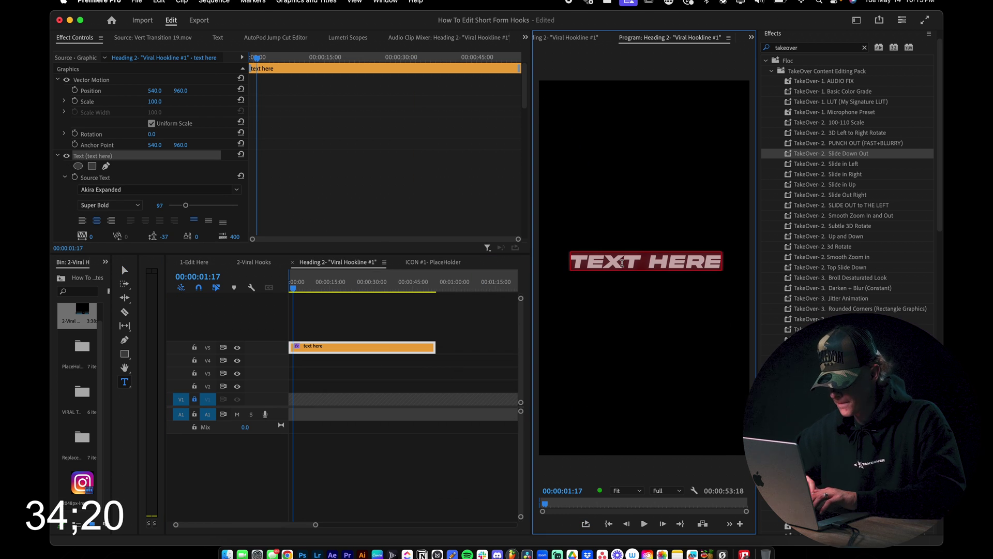
{"action": "type", "text": "$1"}
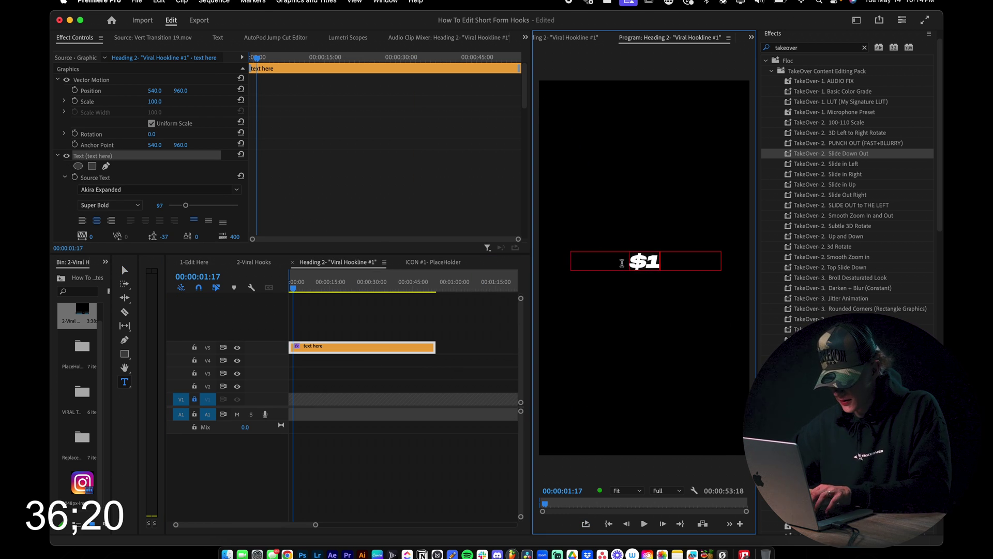
{"action": "type", "text": "M ON"}
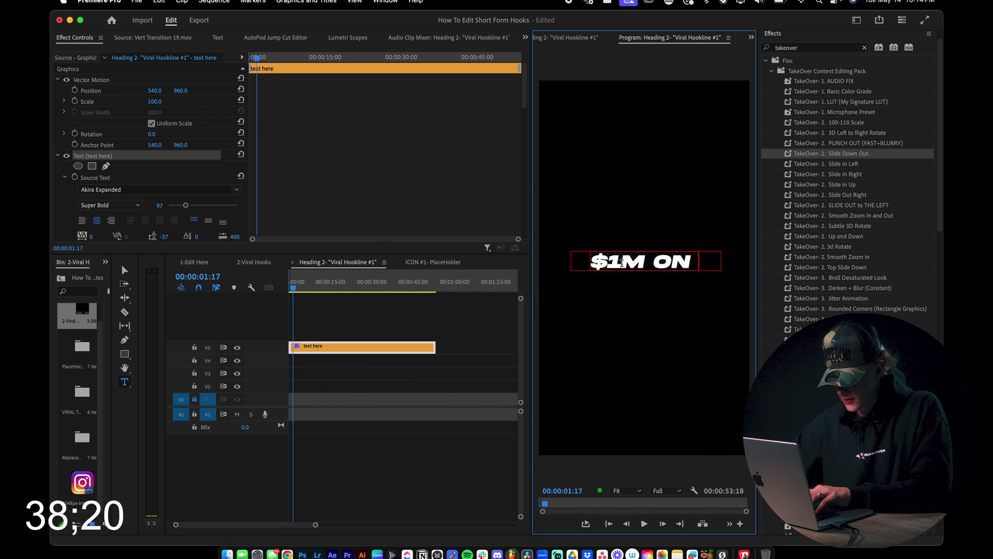
{"action": "type", "text": " IG"}
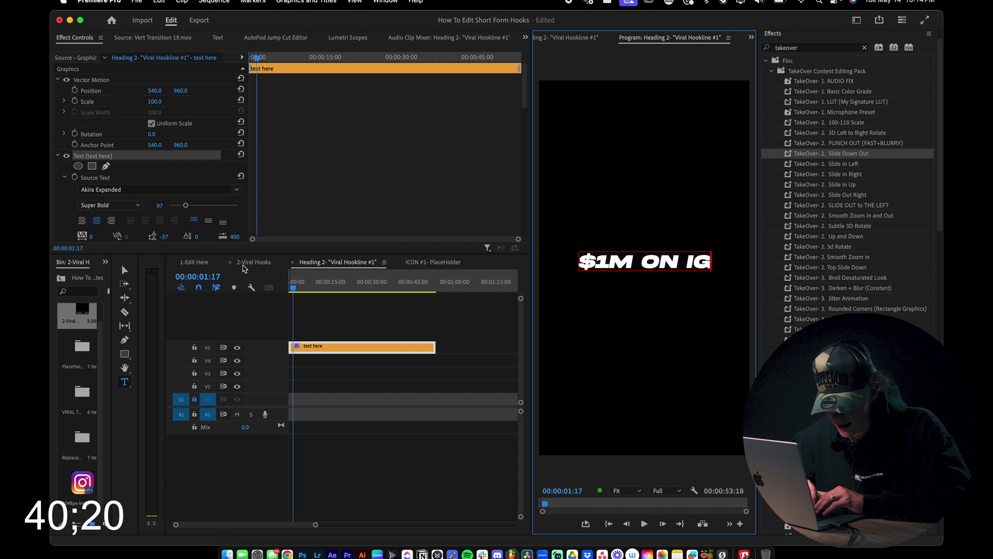
{"action": "left_click", "coordinate": [205, 263]}
{"action": "double_click", "coordinate": [360, 373]}
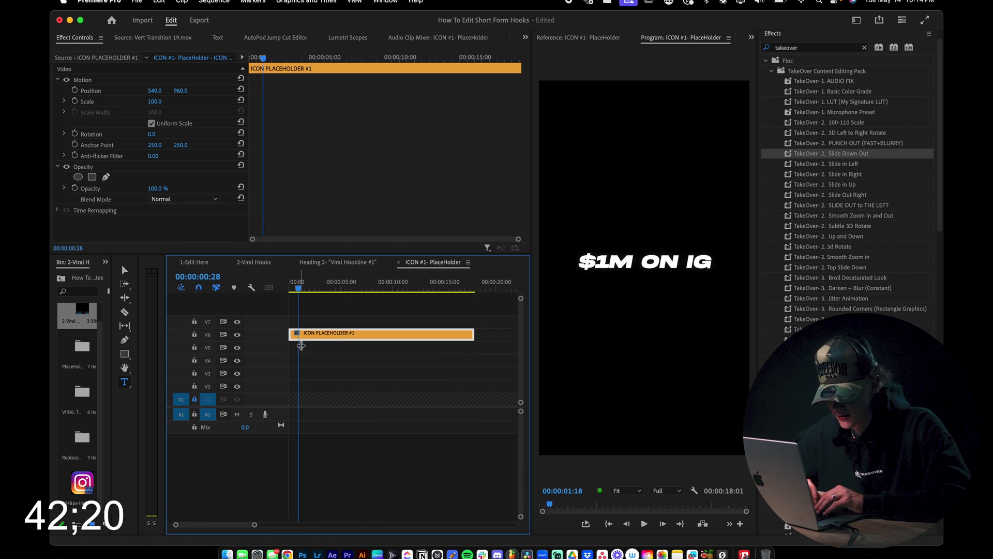
Add the Instagram image on V7 at 21 scale, then preview the hook in 1-Edit Here.
{"action": "left_click_drag", "start_coordinate": [91, 490], "coordinate": [460, 319]}
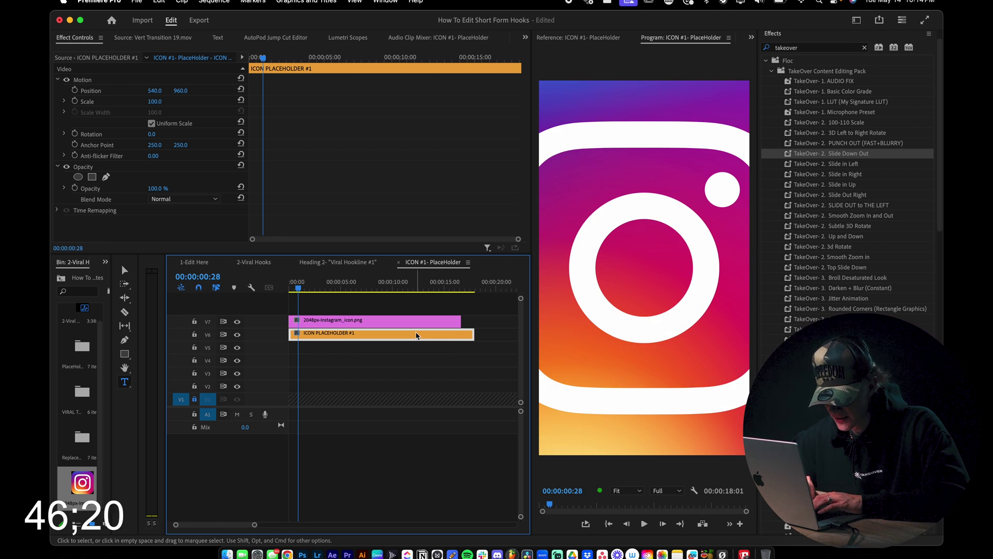
{"action": "left_click_drag", "start_coordinate": [152, 101], "coordinate": [110, 101]}
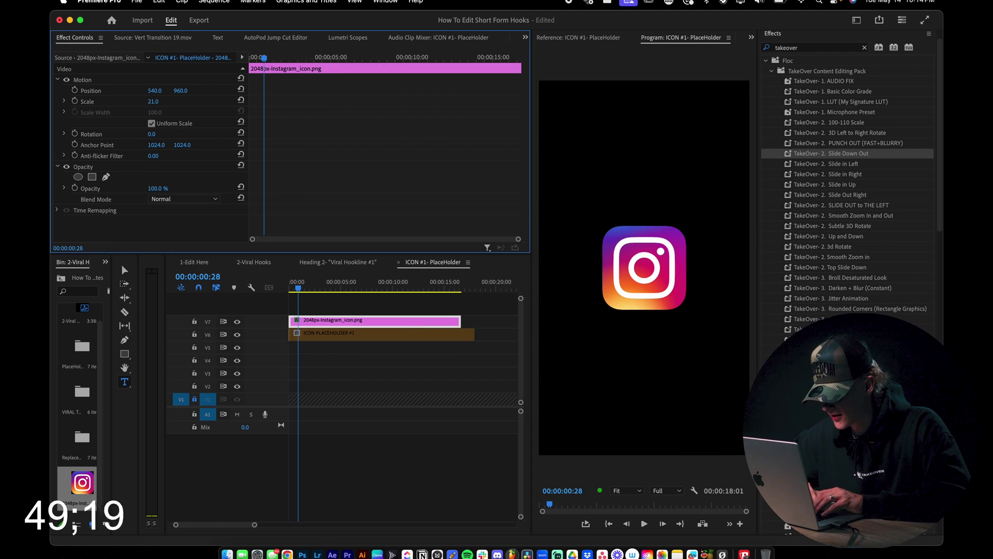
{"action": "left_click", "coordinate": [196, 262]}
{"action": "key", "text": "space"}
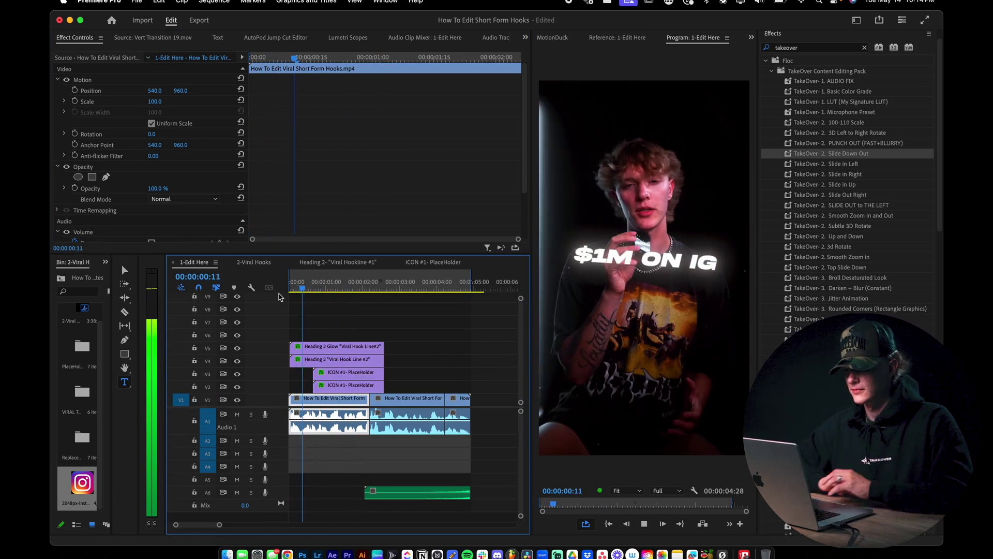